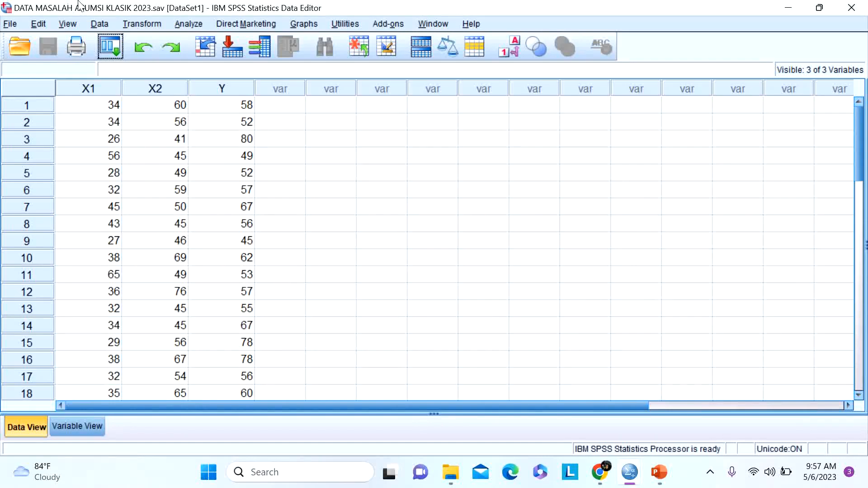
# Step: Set up a linear regression from cleared settings, with Y as the dependent variable and X1 and X2 as independents
pyautogui.click(197, 26)
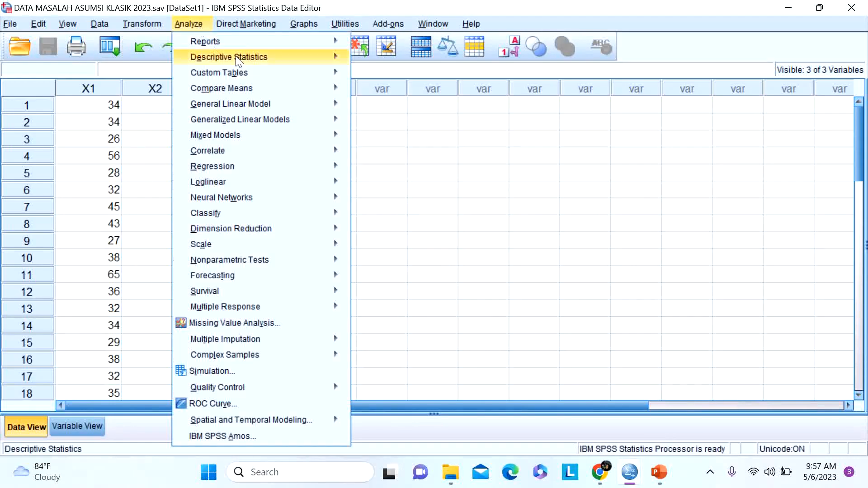
pyautogui.moveTo(314, 164)
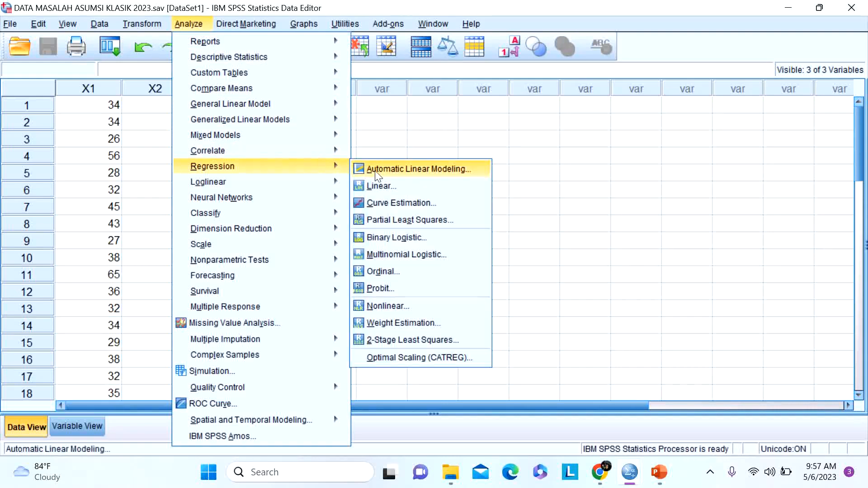
pyautogui.click(384, 183)
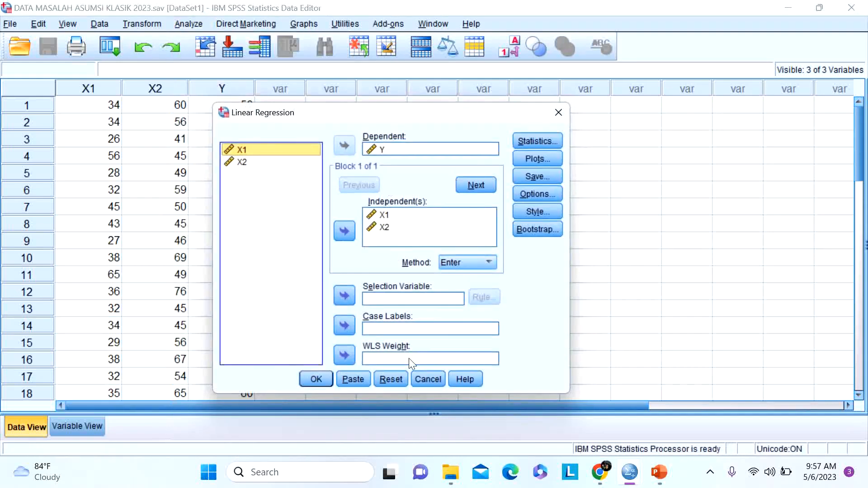
pyautogui.click(400, 379)
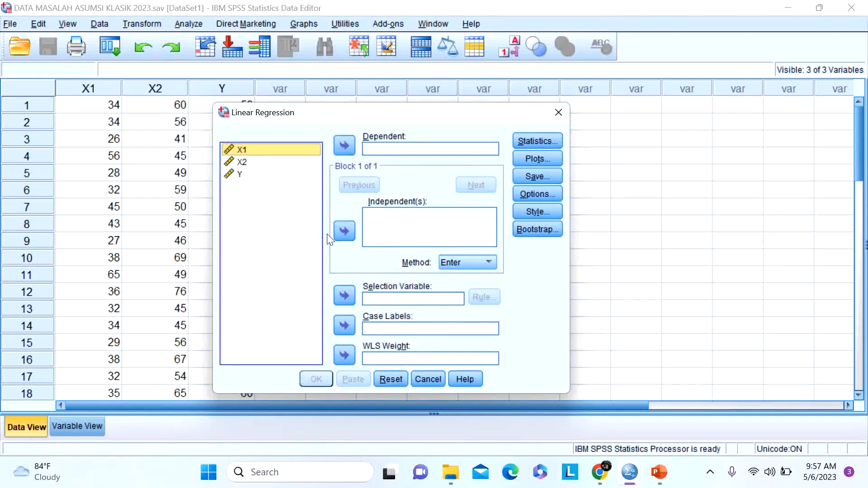
pyautogui.click(233, 175)
pyautogui.click(346, 145)
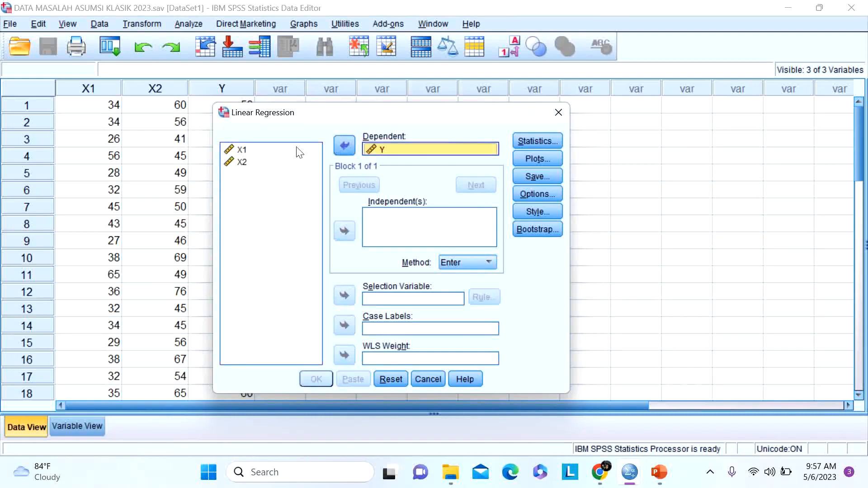
pyautogui.click(266, 154)
pyautogui.keyDown('shift'); pyautogui.click(253, 162); pyautogui.keyUp('shift')
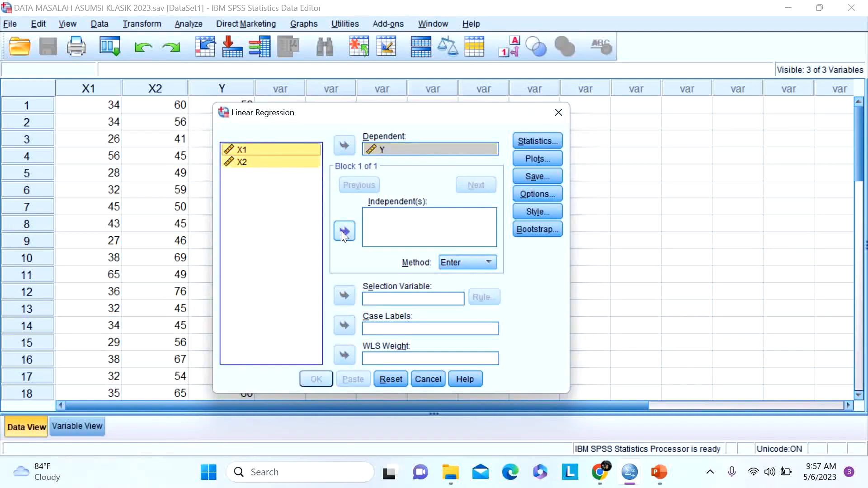
pyautogui.click(346, 232)
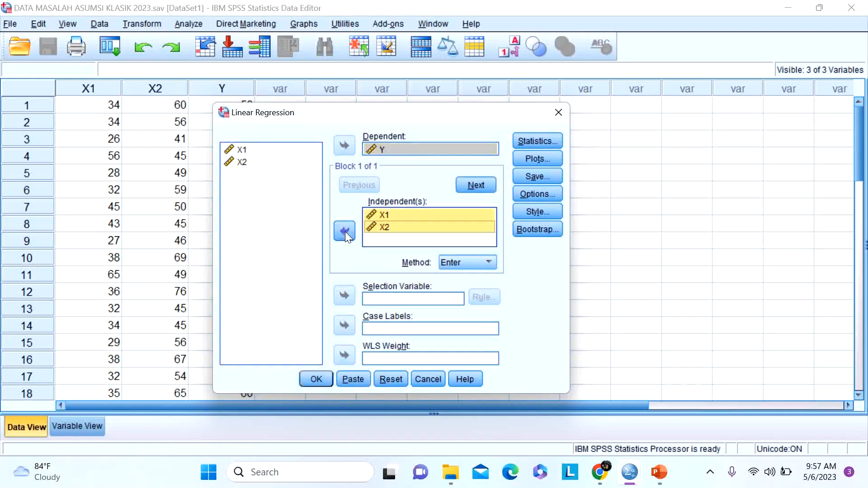
# Step: Run the regression with unstandardized residuals saved as a new variable, and select the resulting residual column in the data
pyautogui.click(526, 177)
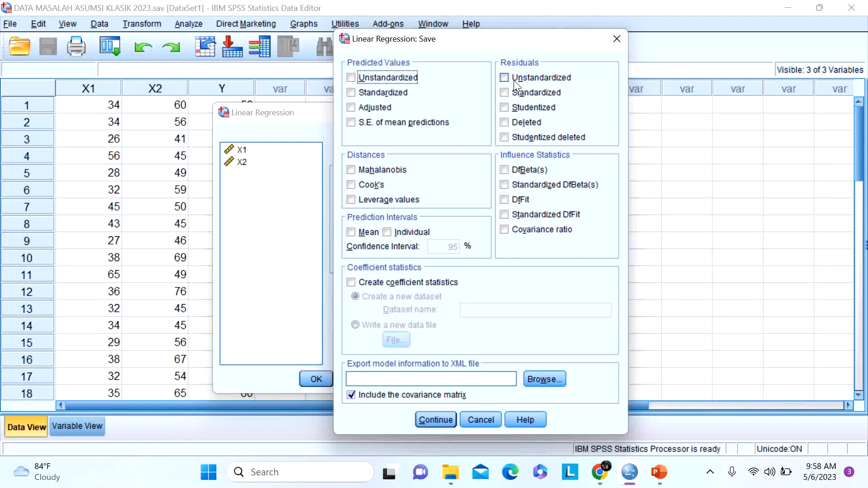
pyautogui.click(514, 80)
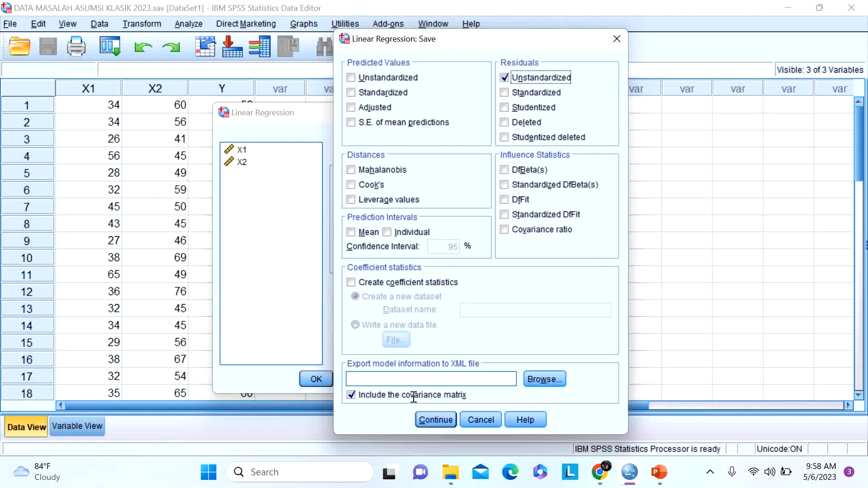
pyautogui.click(428, 420)
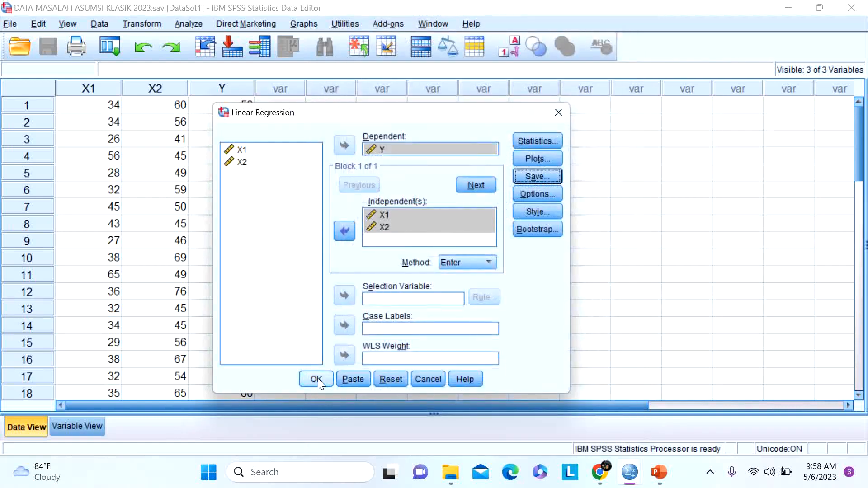
pyautogui.click(318, 379)
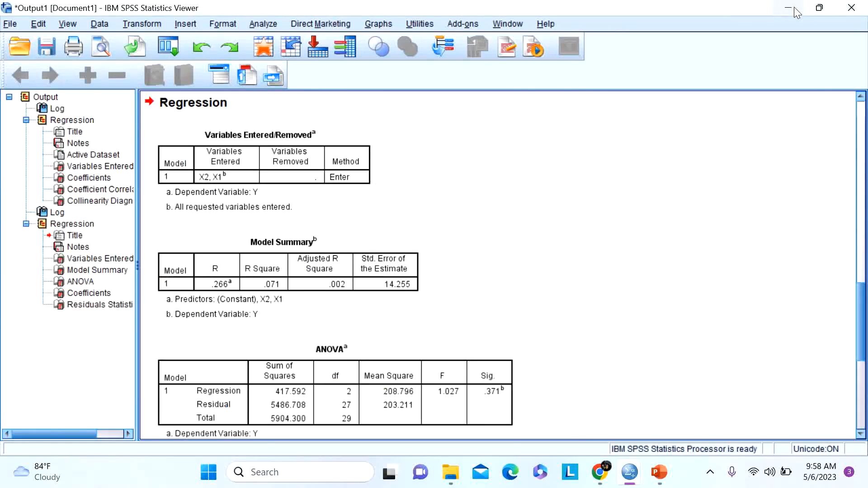
pyautogui.click(788, 7)
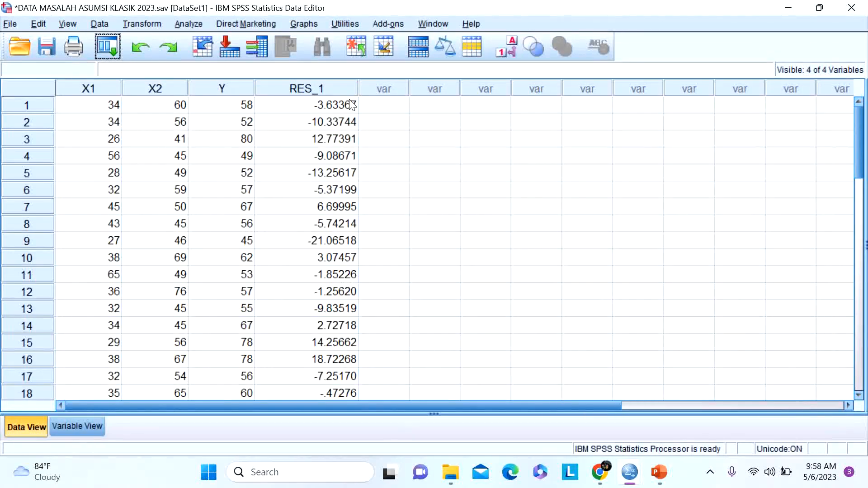
pyautogui.click(325, 92)
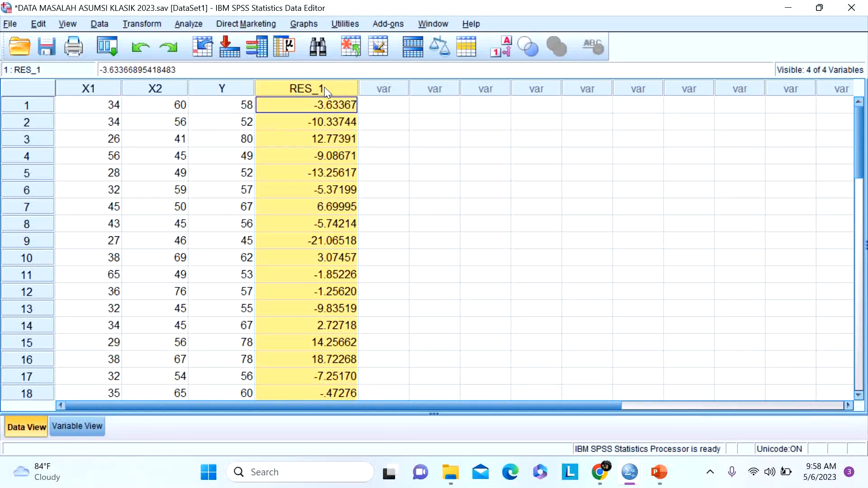
# Step: Start computing a new variable with ABSRES1 as the target variable name
pyautogui.click(401, 109)
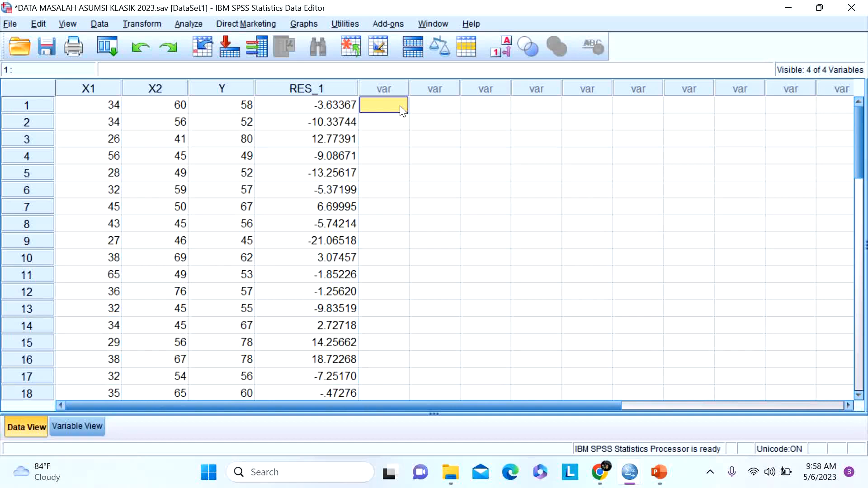
pyautogui.click(141, 23)
pyautogui.click(148, 45)
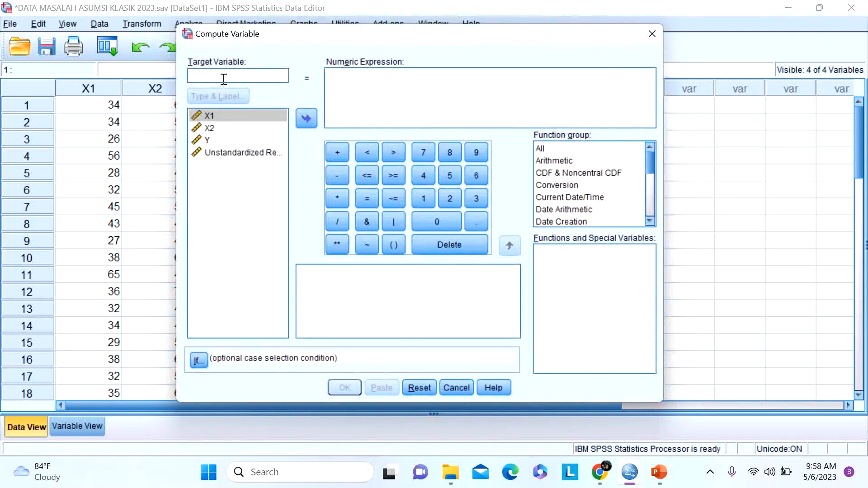
pyautogui.write('ABS')
pyautogui.press('capslock')
pyautogui.write('REST')
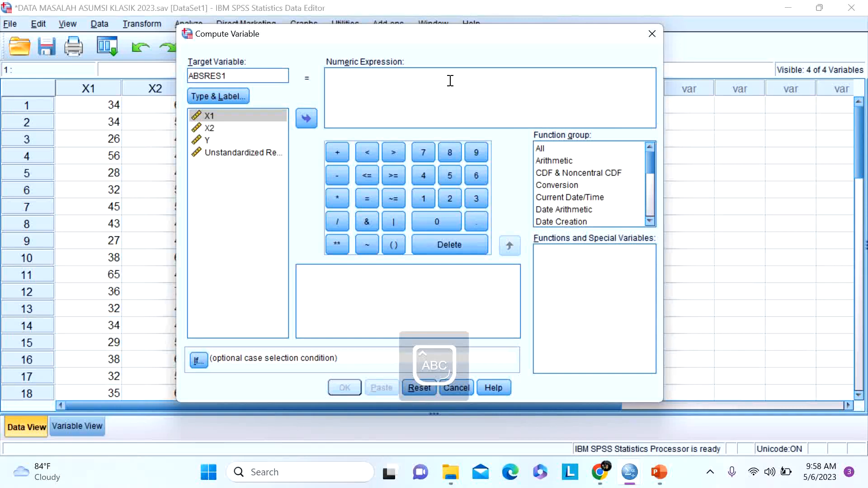
# Step: Define the numeric expression as ABS(RES_1) using the Abs function, compute the variable and return to the data
pyautogui.click(549, 149)
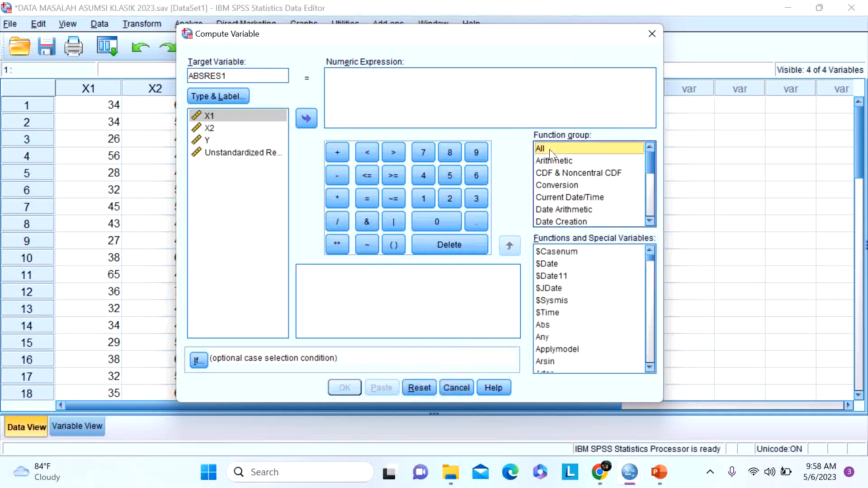
pyautogui.click(548, 324)
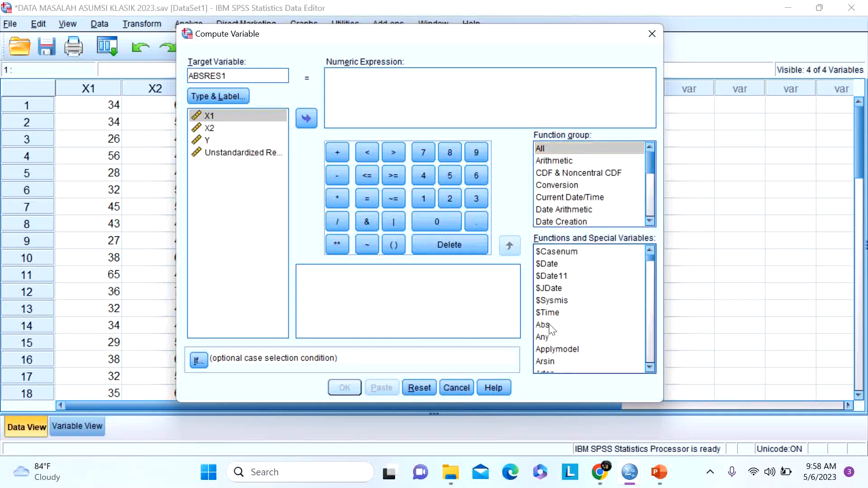
pyautogui.click(510, 246)
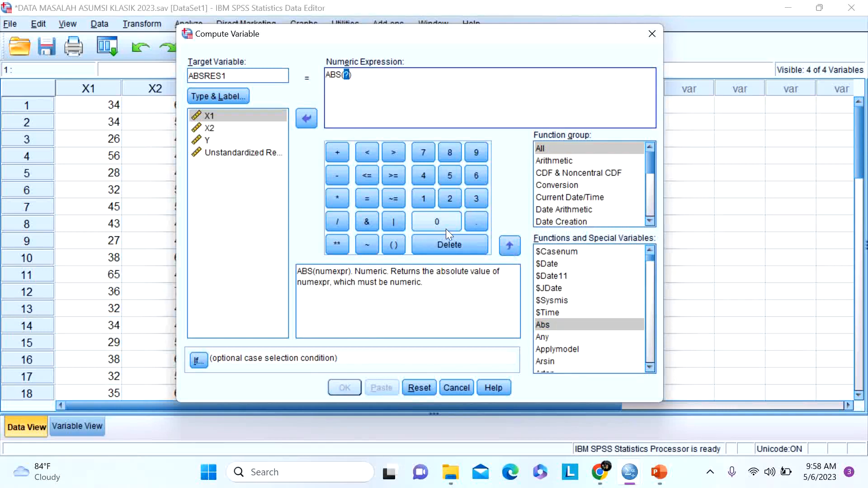
pyautogui.click(237, 154)
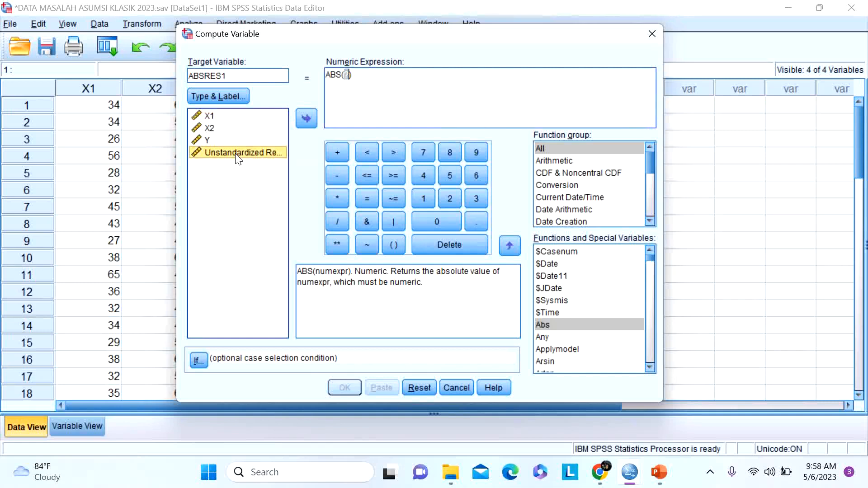
pyautogui.click(306, 119)
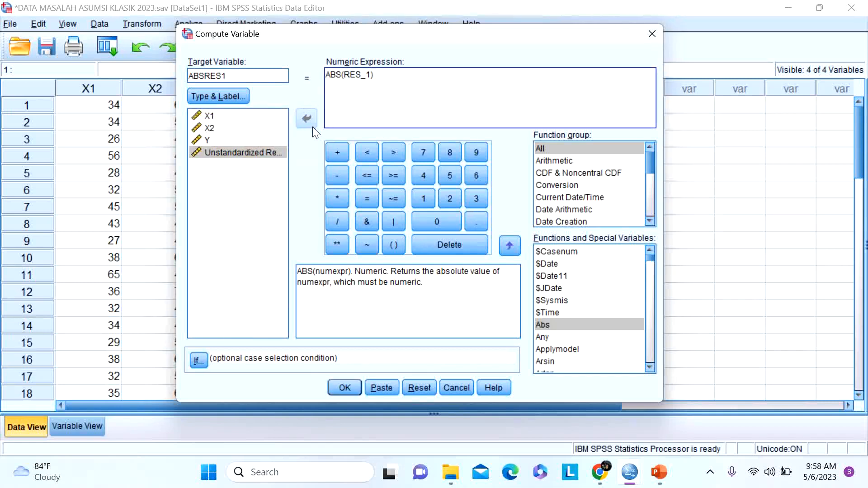
pyautogui.click(357, 387)
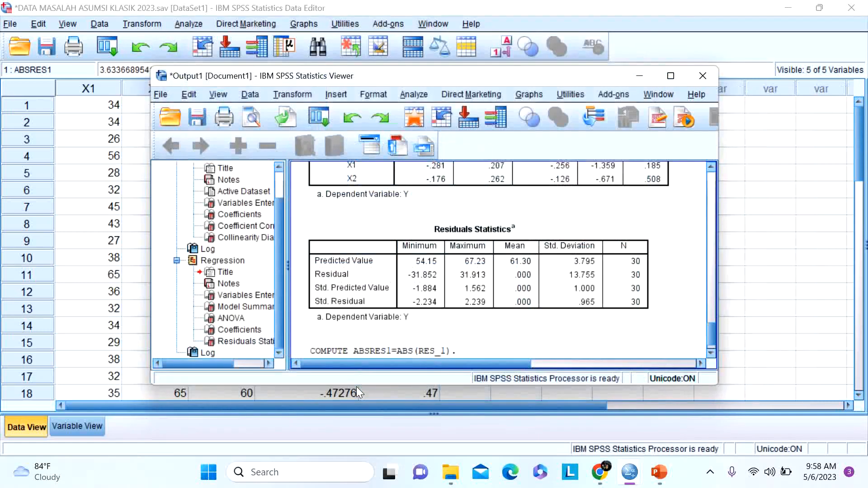
pyautogui.click(639, 77)
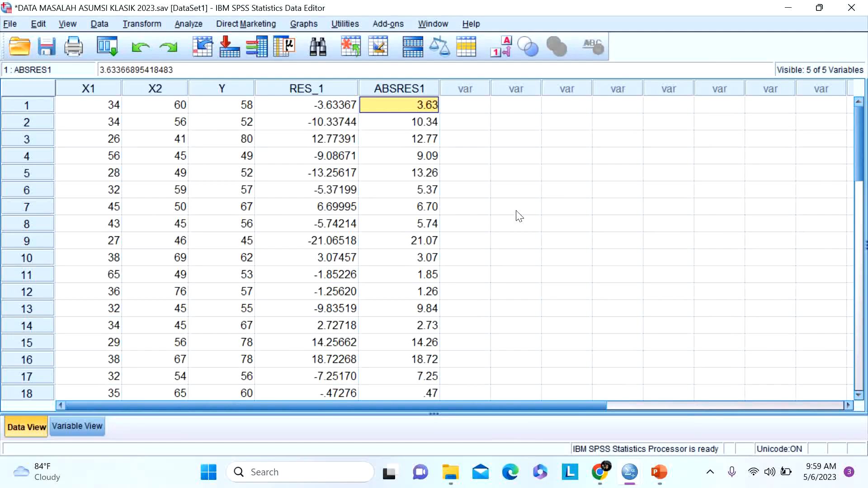
# Step: Start a new linear regression from cleared settings, with ABSRES1 as the dependent variable
pyautogui.click(336, 88)
pyautogui.click(380, 87)
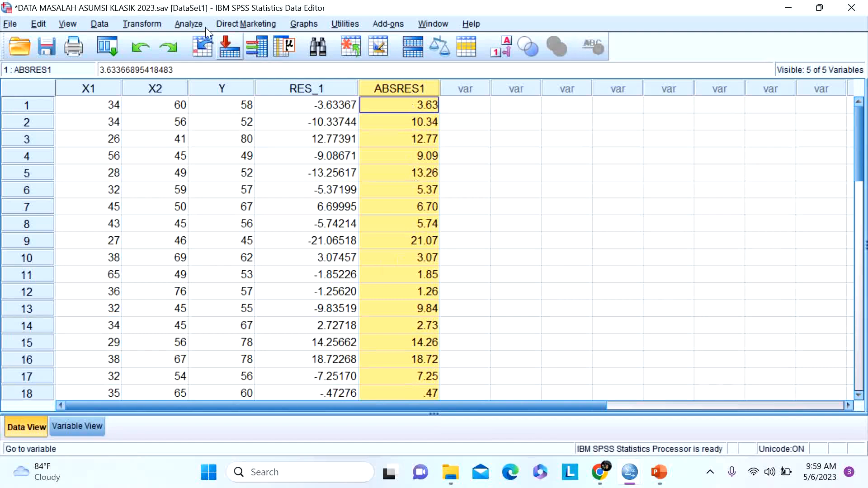
pyautogui.click(181, 22)
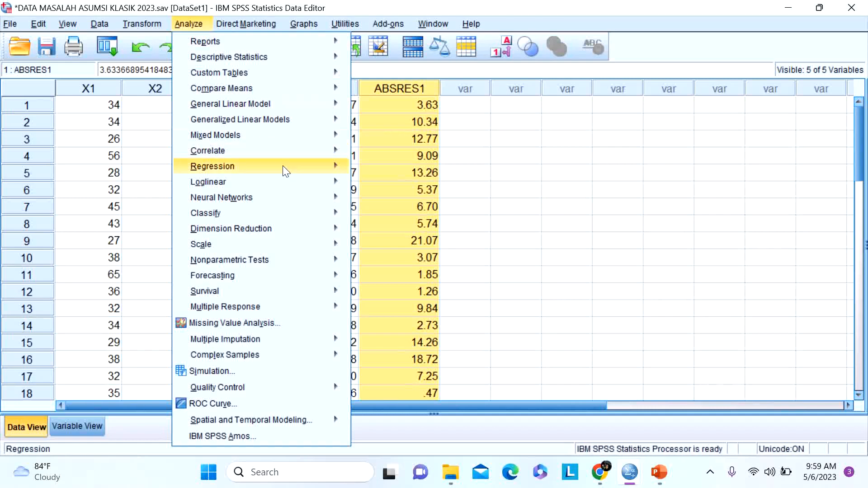
pyautogui.moveTo(283, 165)
pyautogui.click(386, 186)
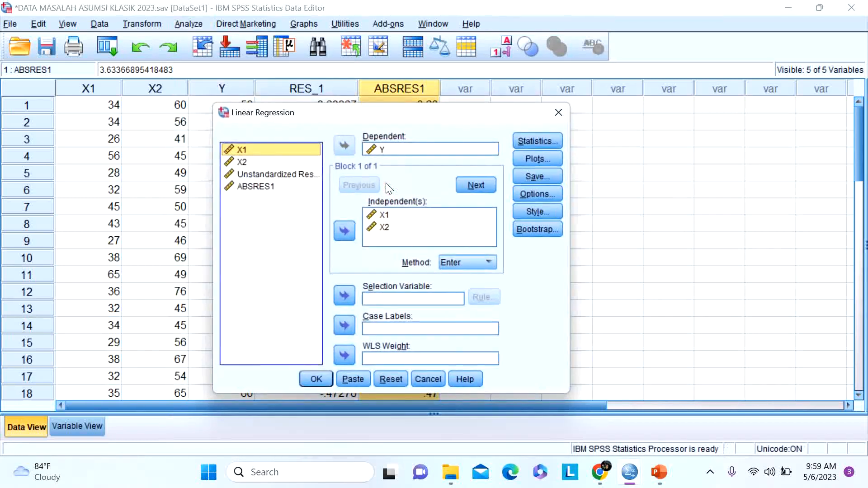
pyautogui.click(392, 381)
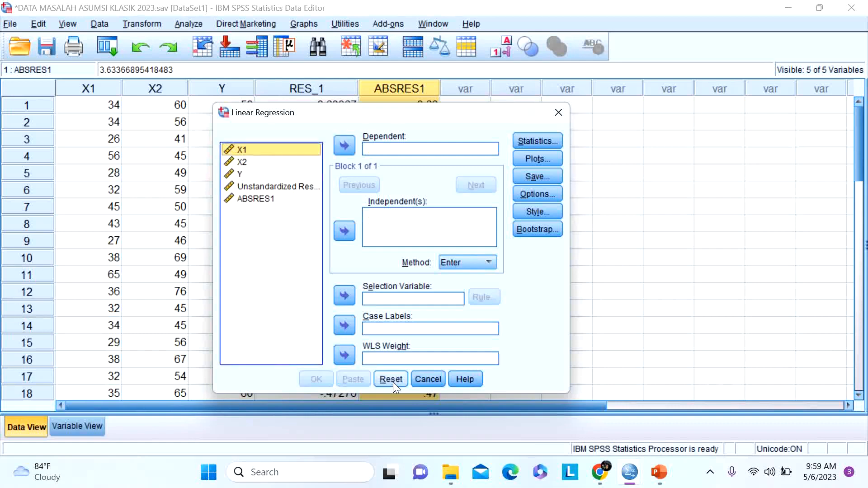
pyautogui.click(250, 201)
pyautogui.click(335, 148)
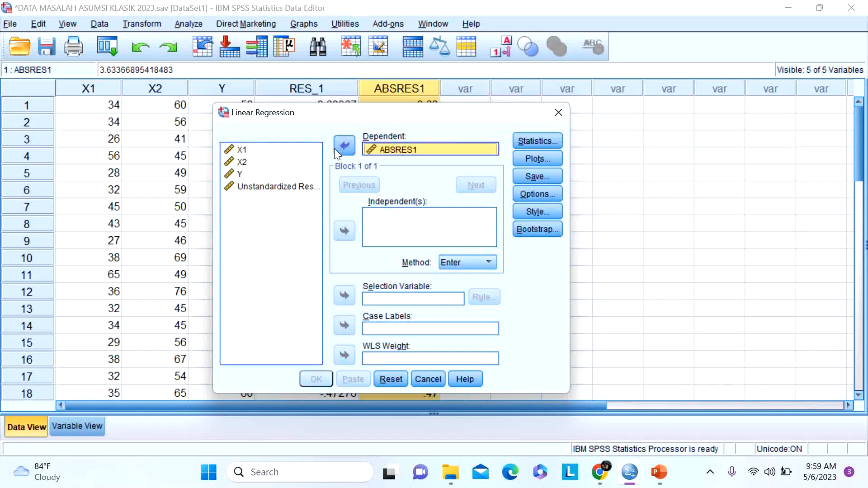
# Step: Add X1 and X2 as independent variables, run the regression and enlarge the output window
pyautogui.click(247, 152)
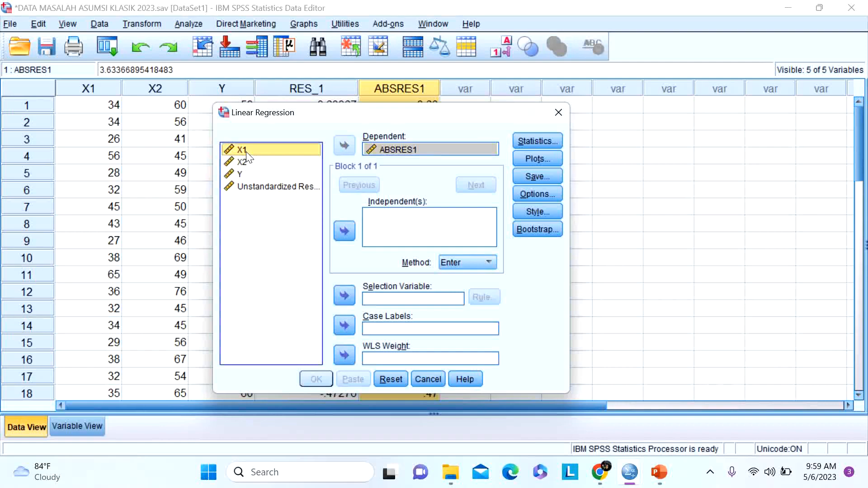
pyautogui.hotkey('shift', 'Down')
pyautogui.click(345, 231)
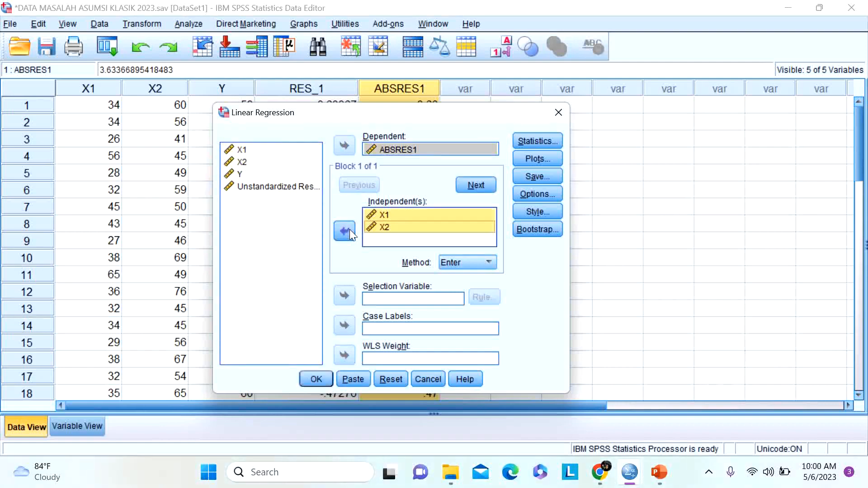
pyautogui.click(325, 382)
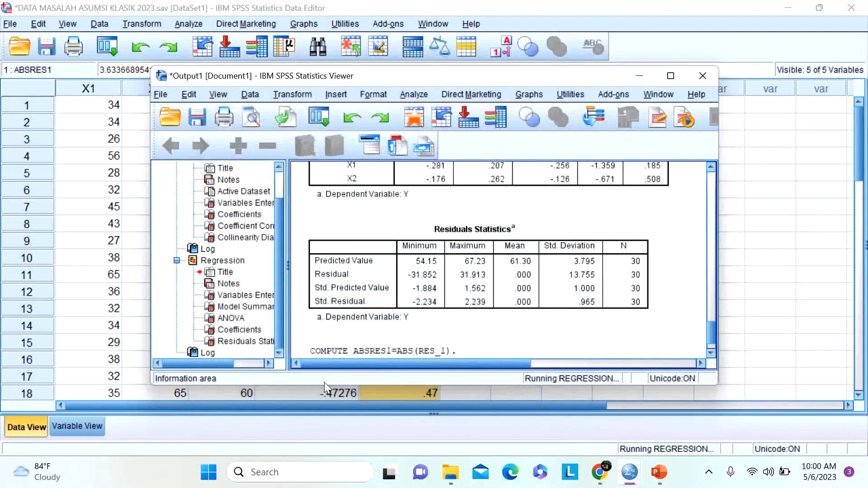
pyautogui.click(671, 76)
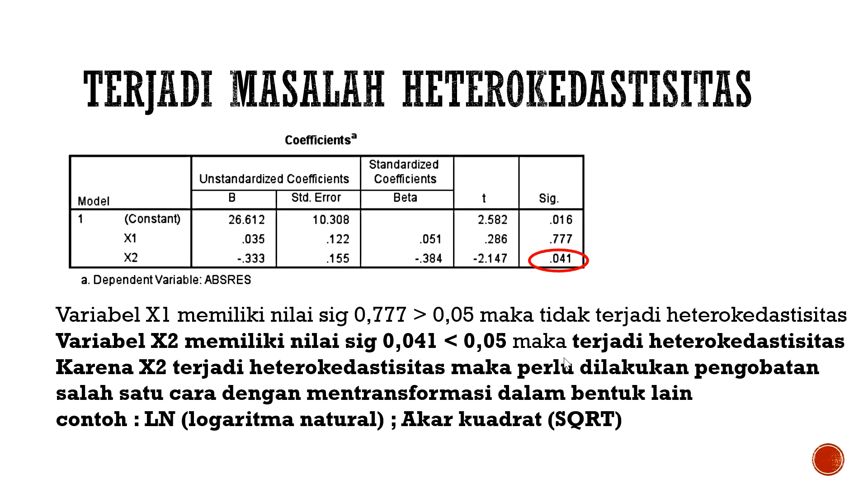
# Step: Switch to the SPSS data and start computing a variable from cleared settings, with LN_X1 as the target variable name
pyautogui.hotkey('alt', 'Tab')
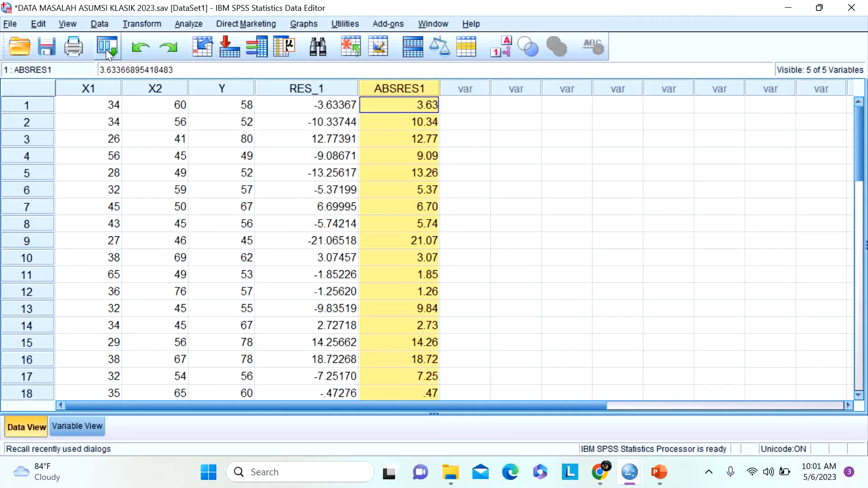
pyautogui.click(554, 159)
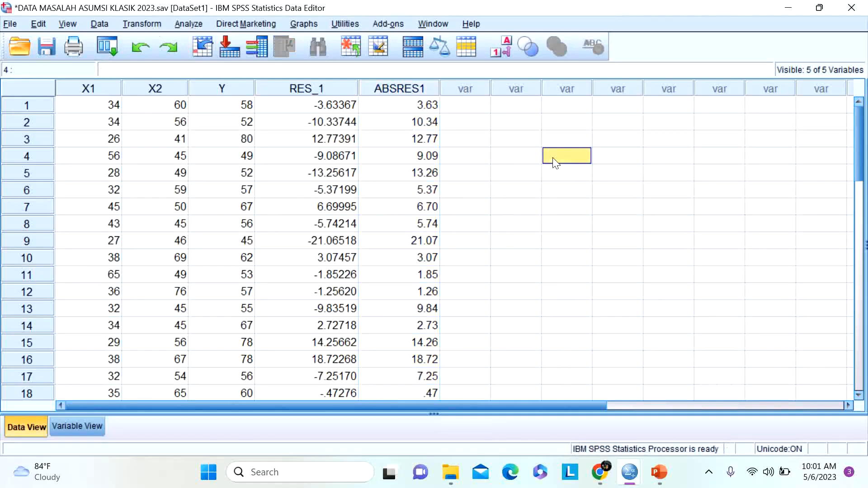
pyautogui.click(145, 24)
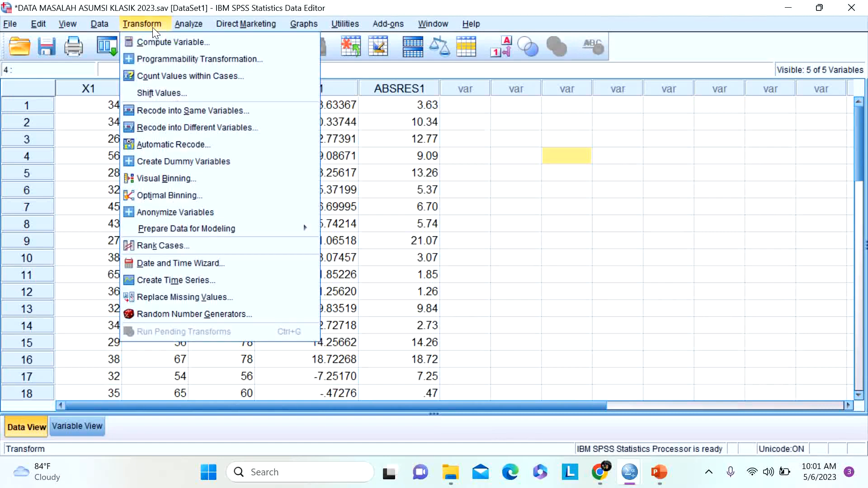
pyautogui.click(156, 45)
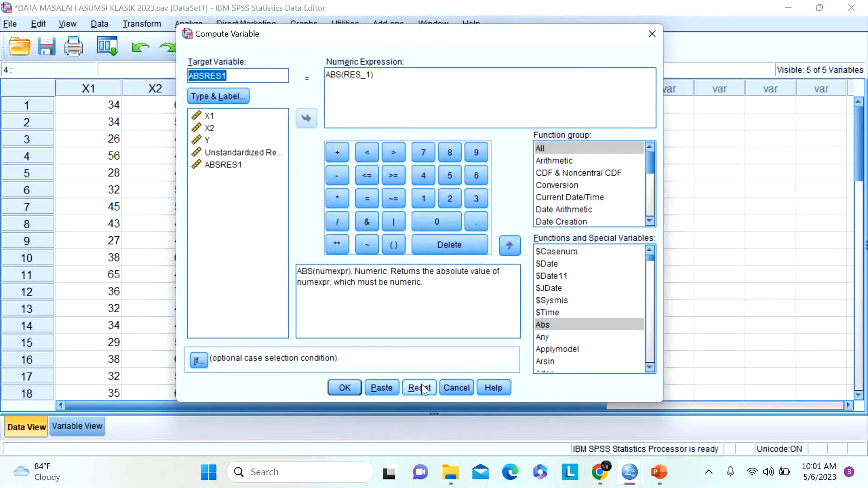
pyautogui.click(419, 388)
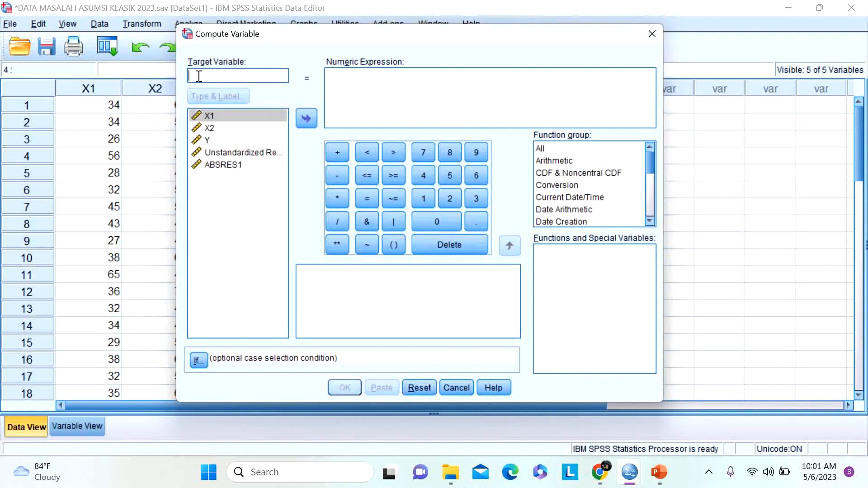
pyautogui.write('LN')
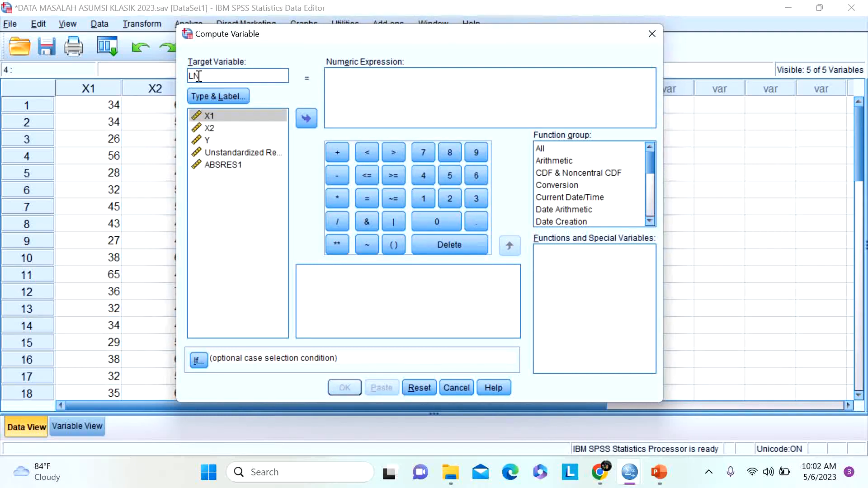
pyautogui.write('_X1')
# Step: Define the numeric expression as LN(X1) using the Ln function, compute the variable and return to the data to view its column
pyautogui.click(541, 150)
pyautogui.moveTo(647, 251); pyautogui.dragTo(647, 290)
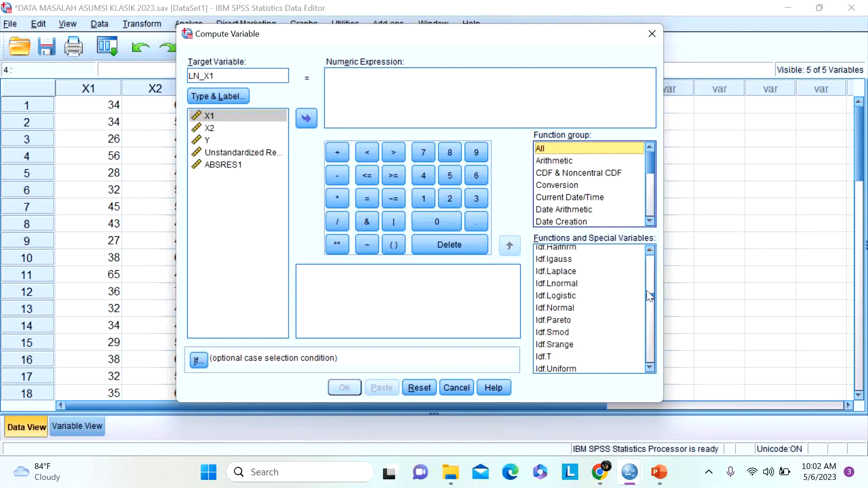
pyautogui.click(553, 308)
pyautogui.press('l')
pyautogui.press('n')
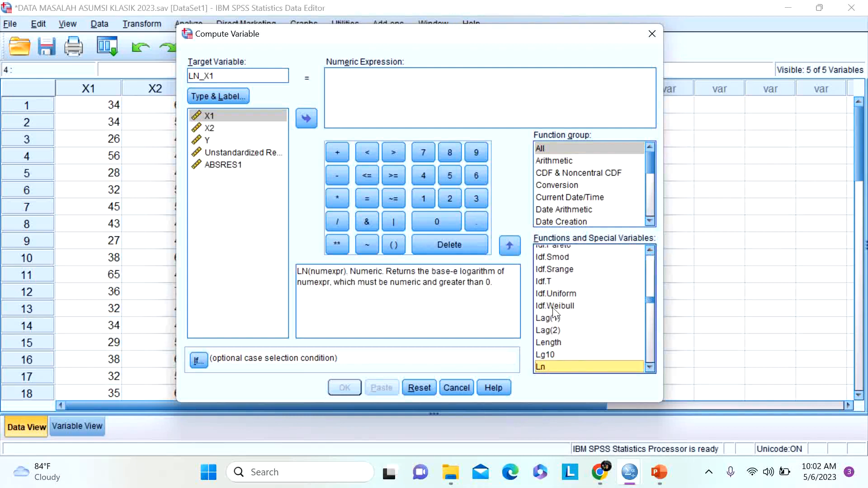
pyautogui.click(510, 246)
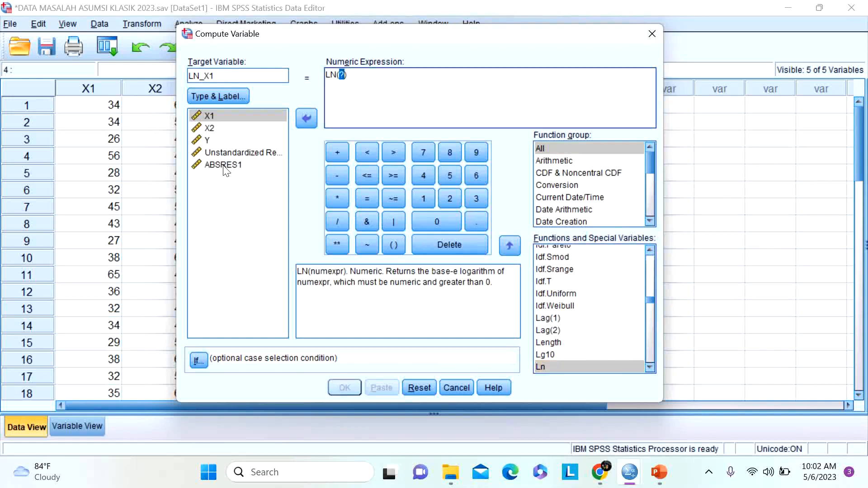
pyautogui.click(210, 118)
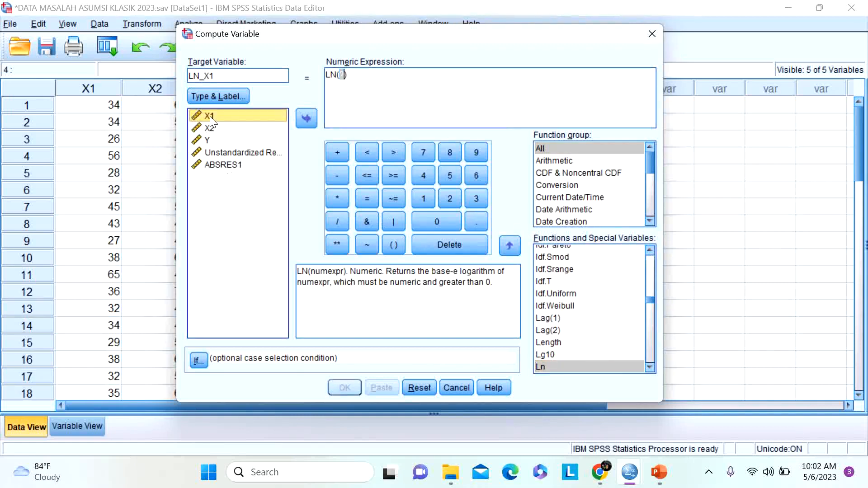
pyautogui.click(308, 119)
pyautogui.click(350, 389)
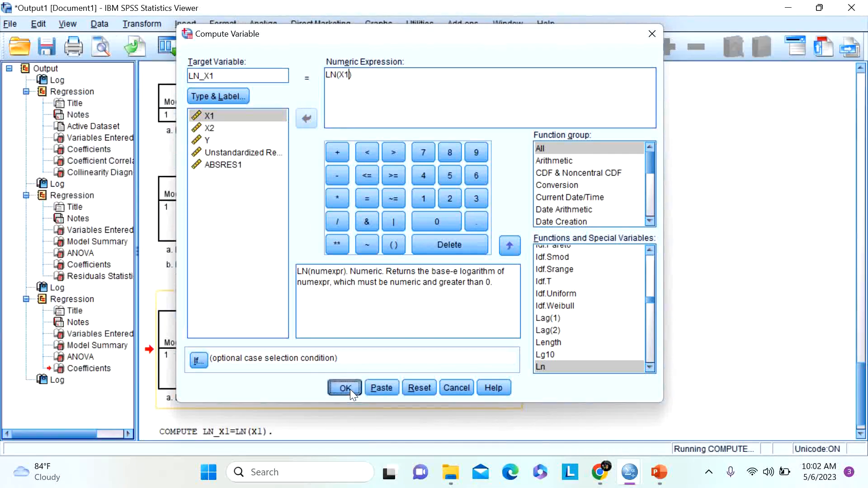
pyautogui.click(787, 10)
pyautogui.click(513, 90)
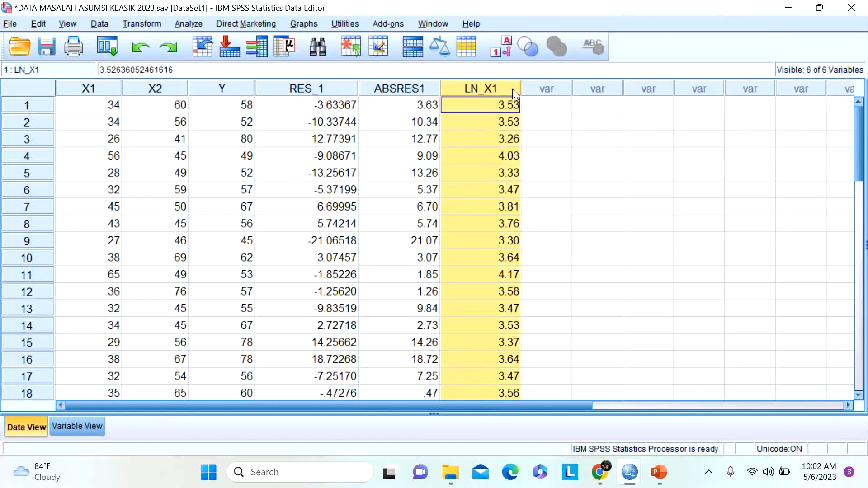
# Step: Start another variable computation from cleared settings, with LN_X2 as the target variable name
pyautogui.click(568, 111)
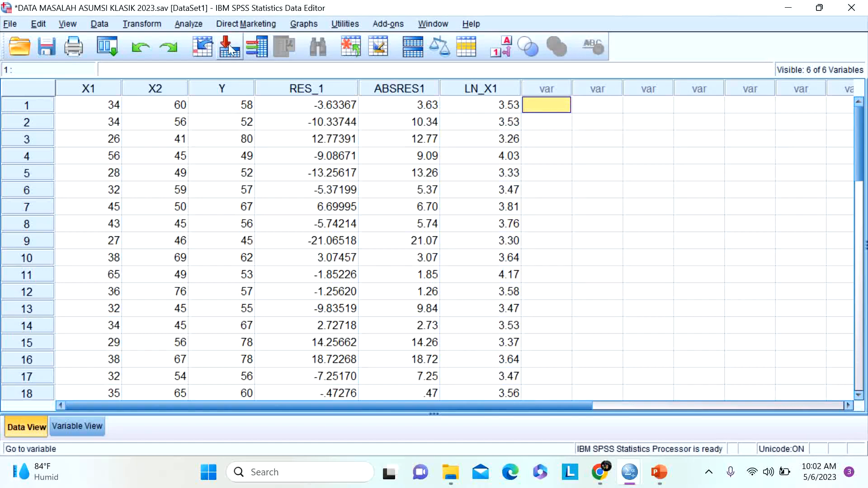
pyautogui.click(158, 25)
pyautogui.click(162, 43)
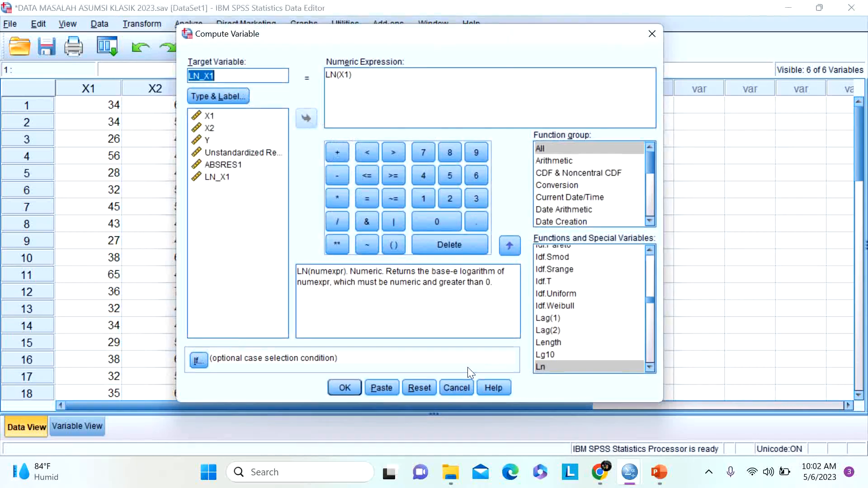
pyautogui.click(419, 388)
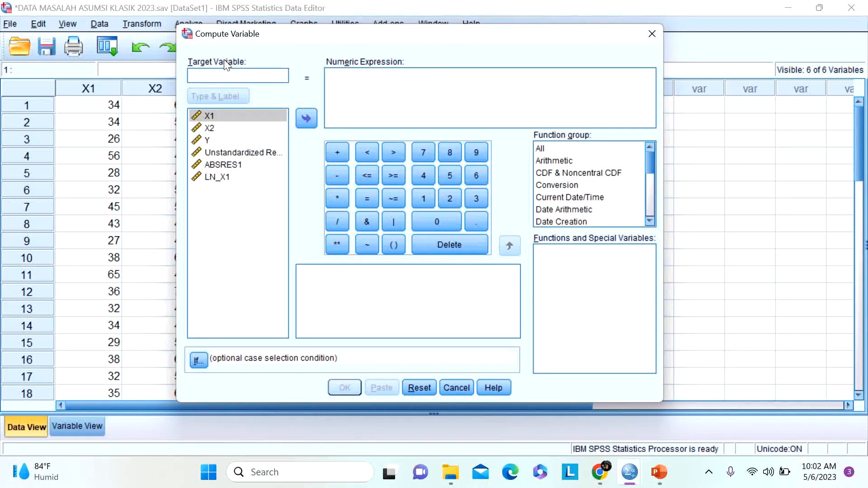
pyautogui.write('LN_X2')
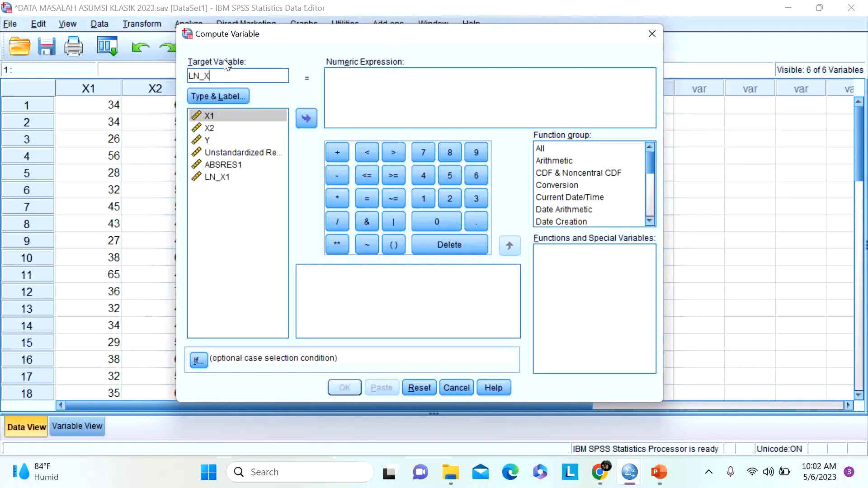
# Step: Define the numeric expression as LN(X2) using the Ln function, compute the variable and return to the data
pyautogui.click(549, 152)
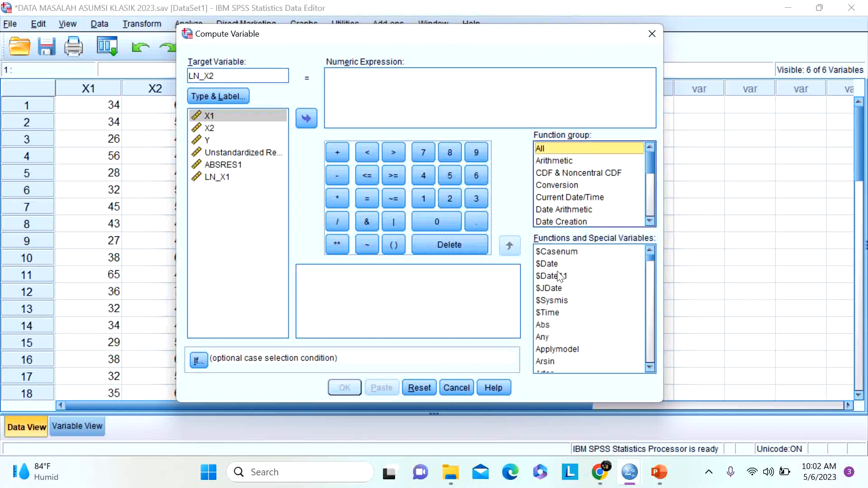
pyautogui.click(559, 334)
pyautogui.press('l')
pyautogui.press('n')
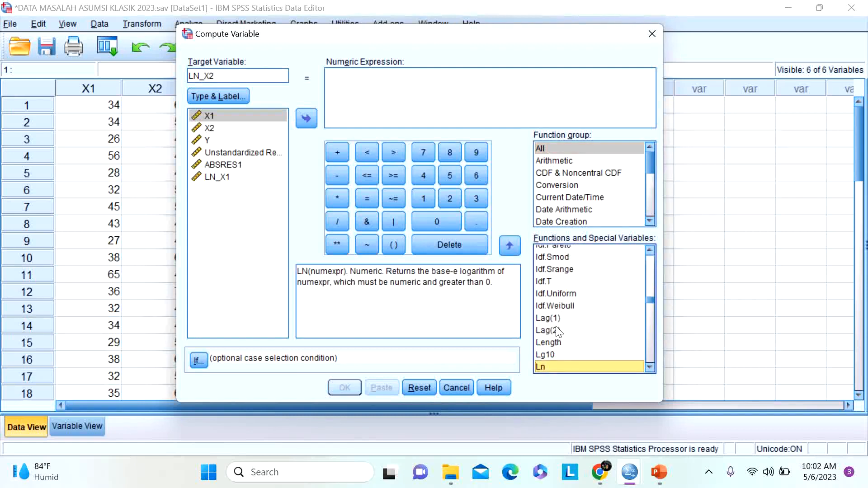
pyautogui.click(510, 246)
pyautogui.click(212, 128)
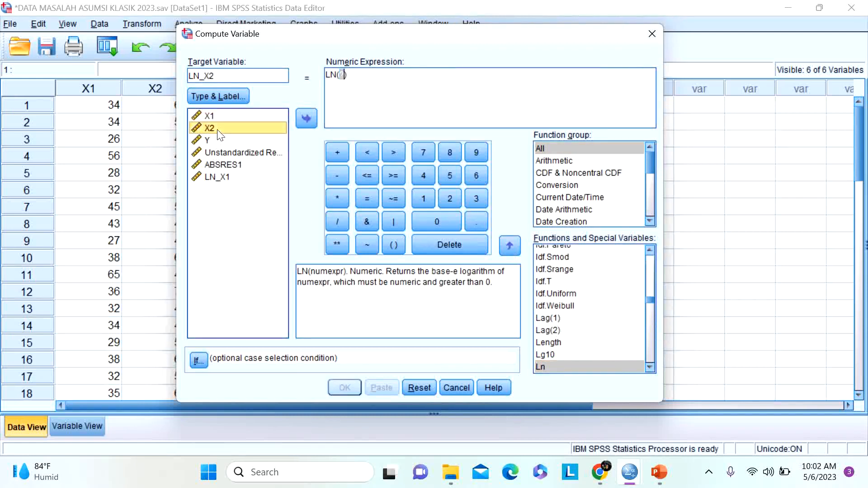
pyautogui.click(307, 118)
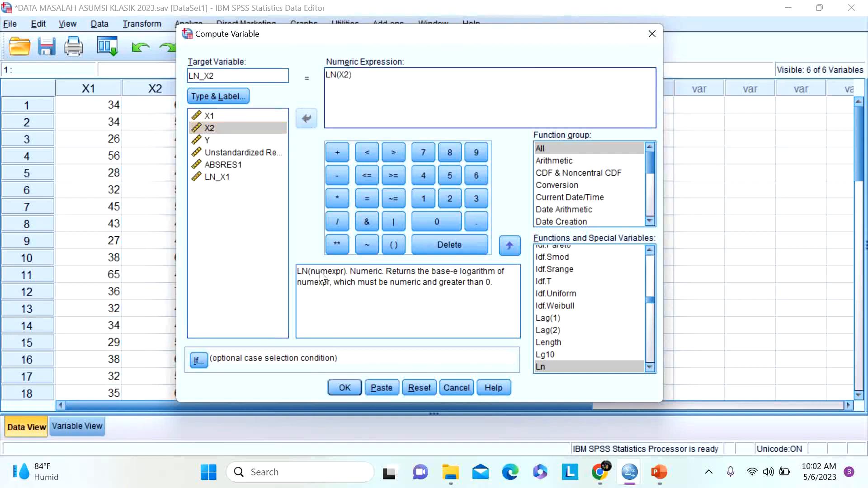
pyautogui.click(348, 389)
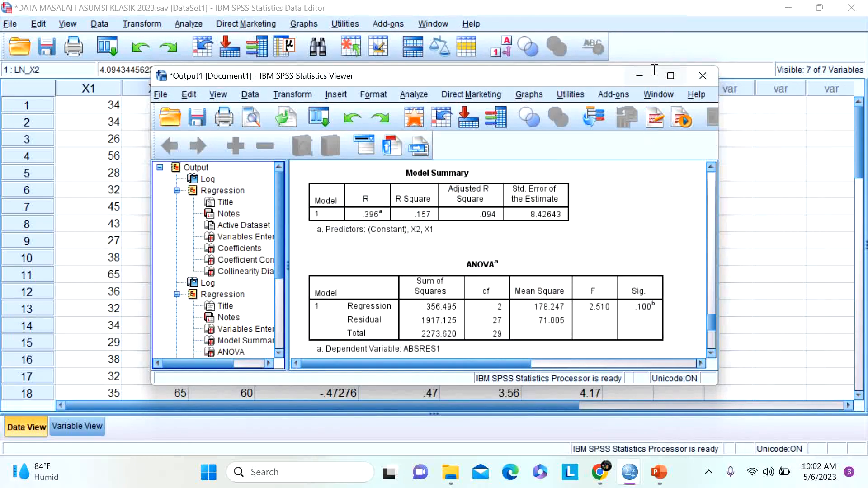
pyautogui.click(640, 77)
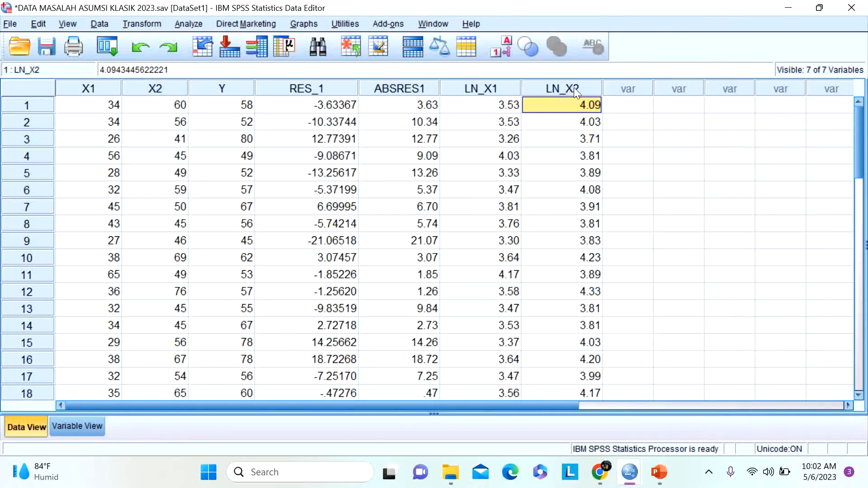
# Step: Start another variable computation from cleared settings, with LN_Y as the target variable name
pyautogui.click(134, 24)
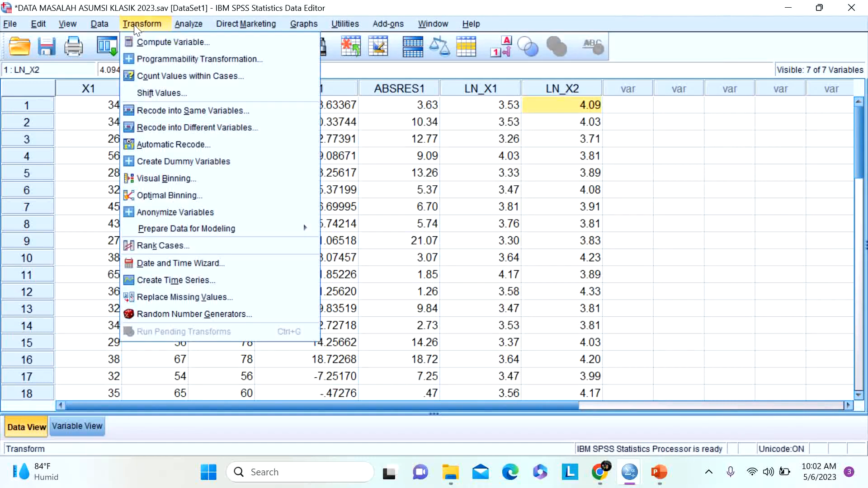
pyautogui.click(144, 42)
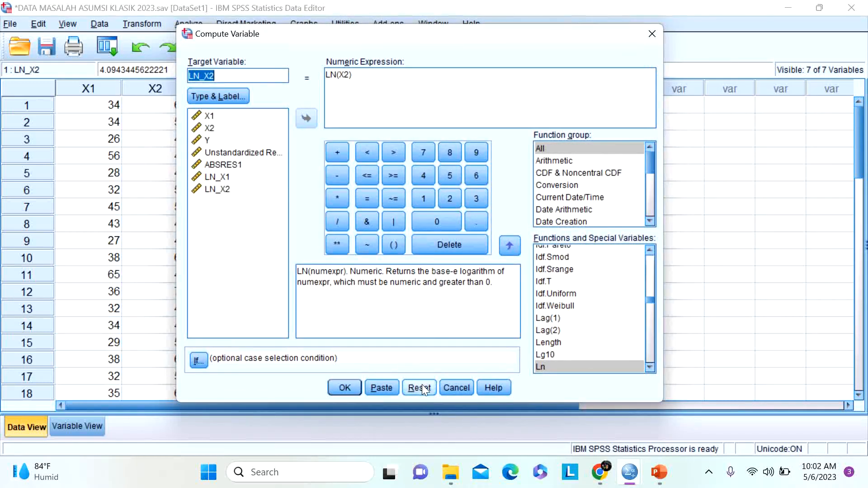
pyautogui.click(419, 388)
pyautogui.write('LN')
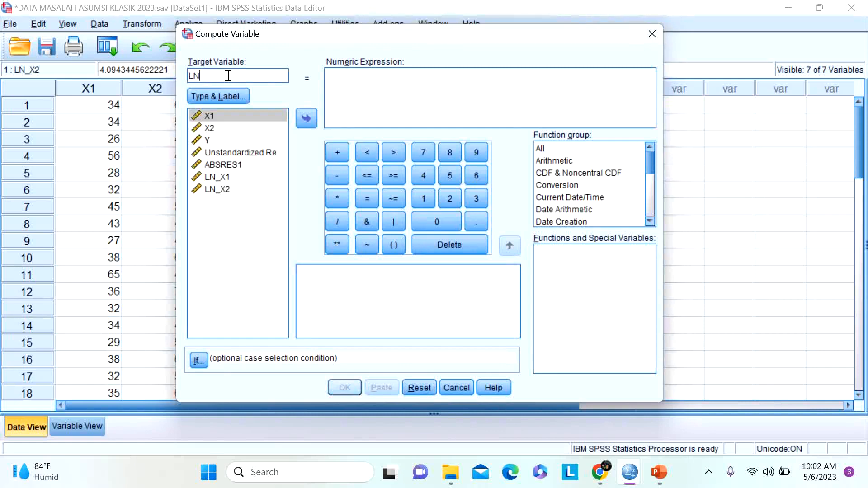
pyautogui.write('_Y')
# Step: Define the numeric expression as LN(Y) using the Ln function, compute the variable and return to the data
pyautogui.click(540, 149)
pyautogui.click(547, 326)
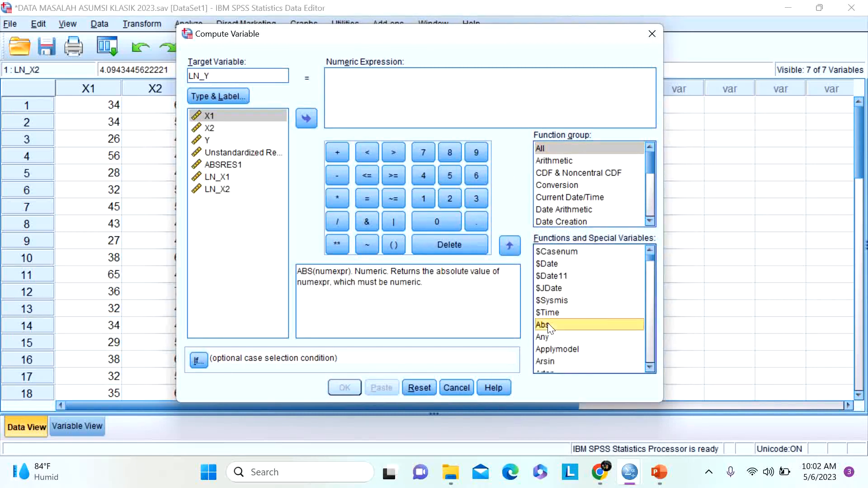
pyautogui.press('l')
pyautogui.press('n')
pyautogui.click(510, 248)
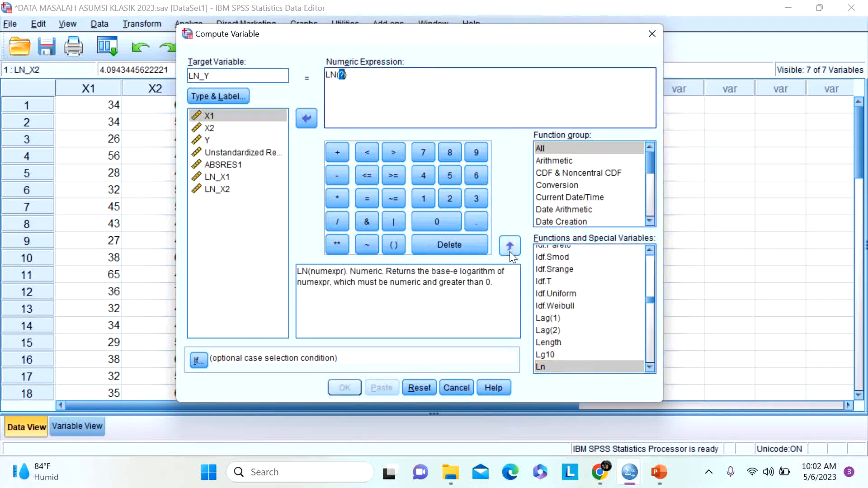
pyautogui.click(208, 142)
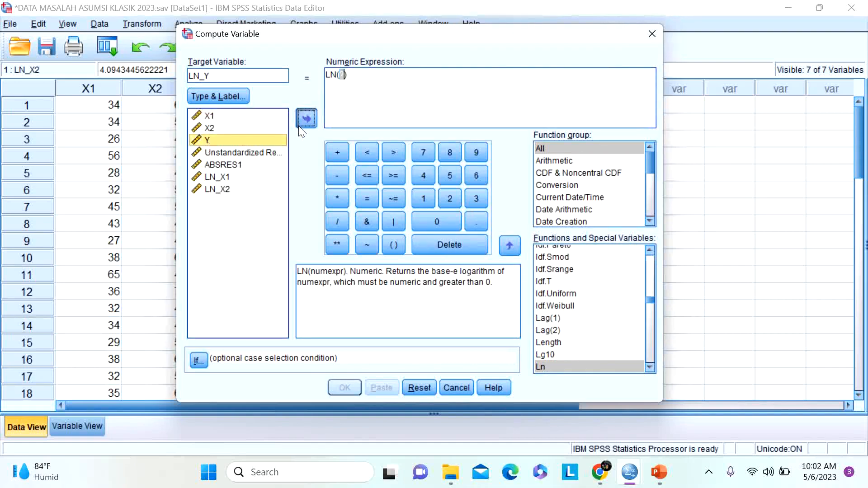
pyautogui.click(300, 126)
pyautogui.click(343, 388)
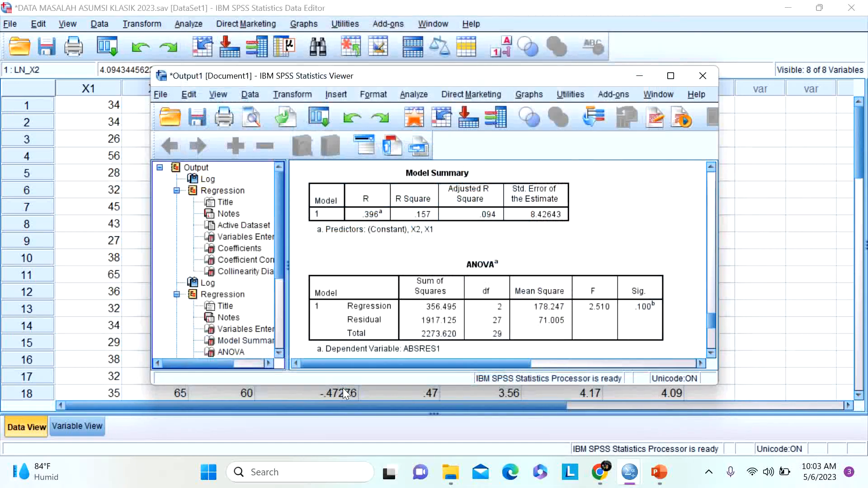
pyautogui.click(639, 75)
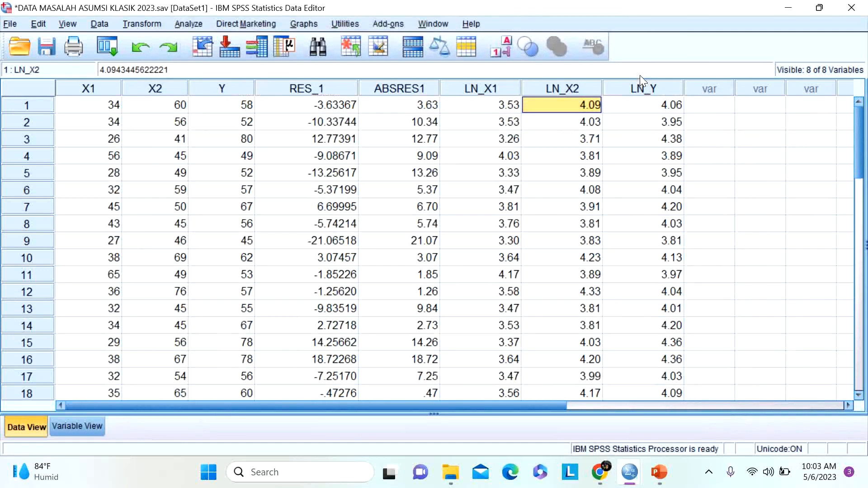
pyautogui.click(497, 90)
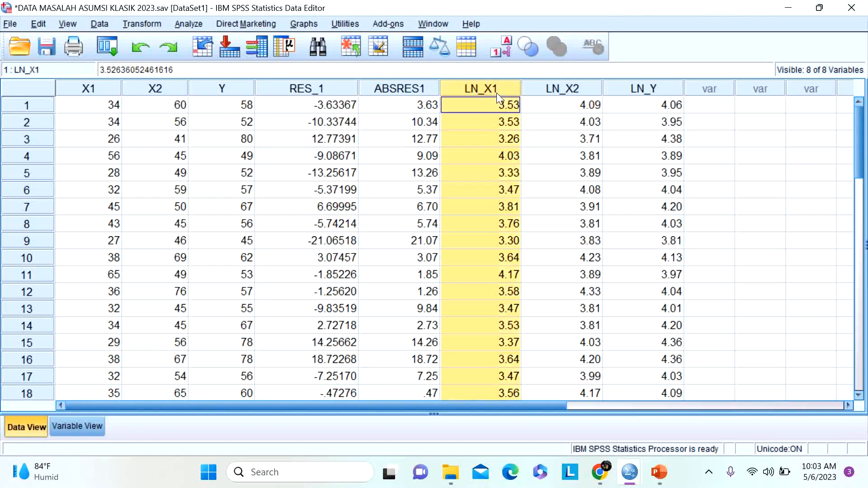
pyautogui.click(586, 84)
pyautogui.click(634, 89)
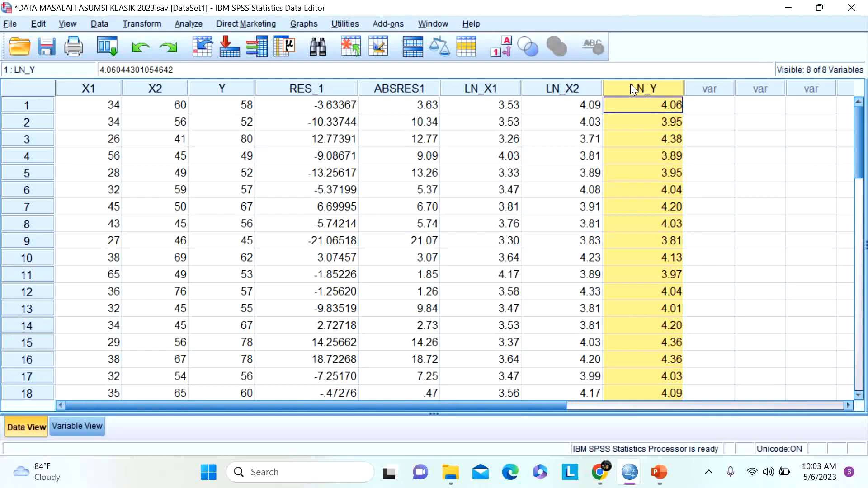
pyautogui.click(338, 90)
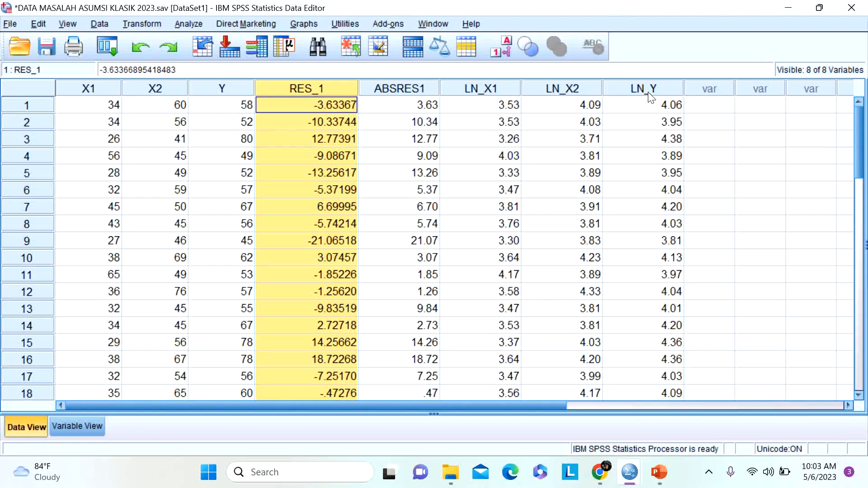
# Step: Set up a linear regression from cleared settings with LN_Y as dependent and LN_X1 and LN_X2 as independent variables
pyautogui.click(188, 24)
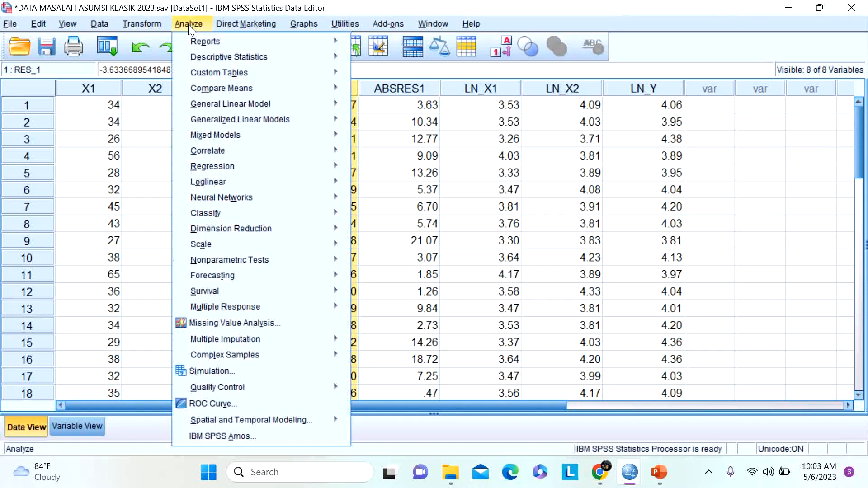
pyautogui.moveTo(278, 161)
pyautogui.click(405, 184)
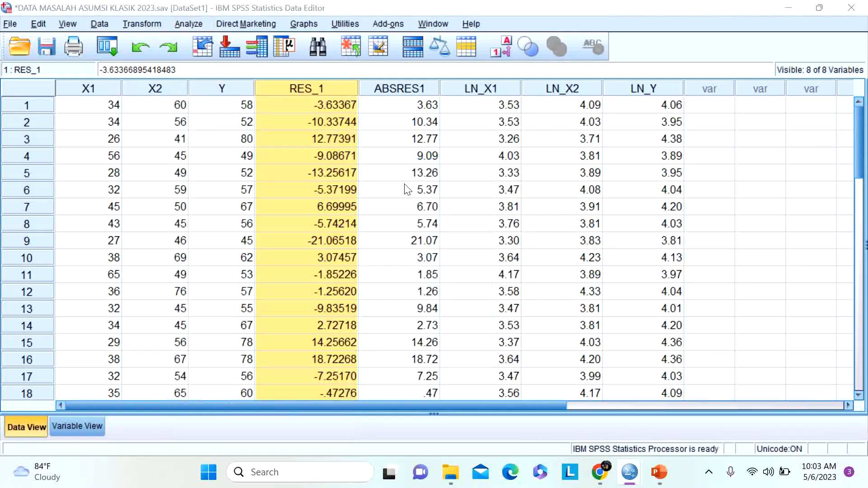
pyautogui.click(394, 376)
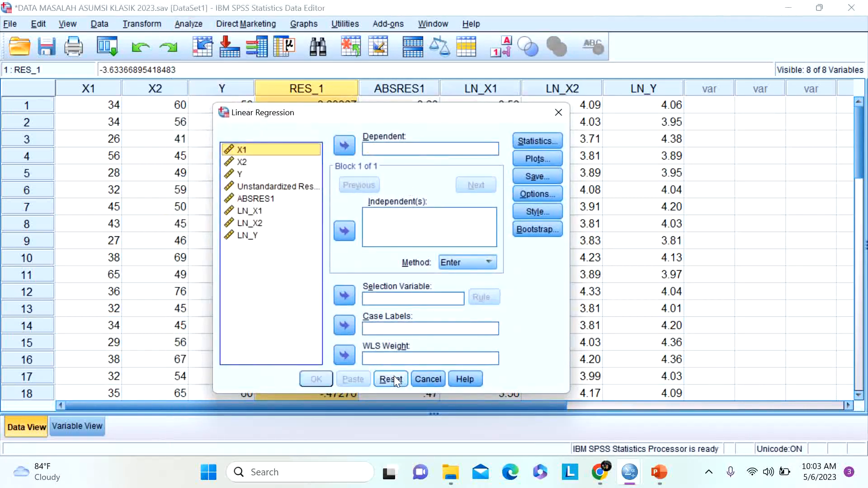
pyautogui.click(252, 238)
pyautogui.click(336, 150)
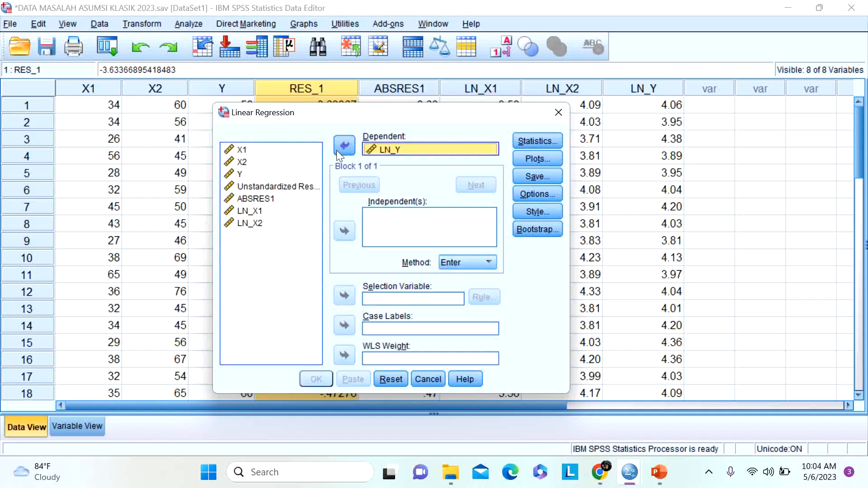
pyautogui.click(257, 214)
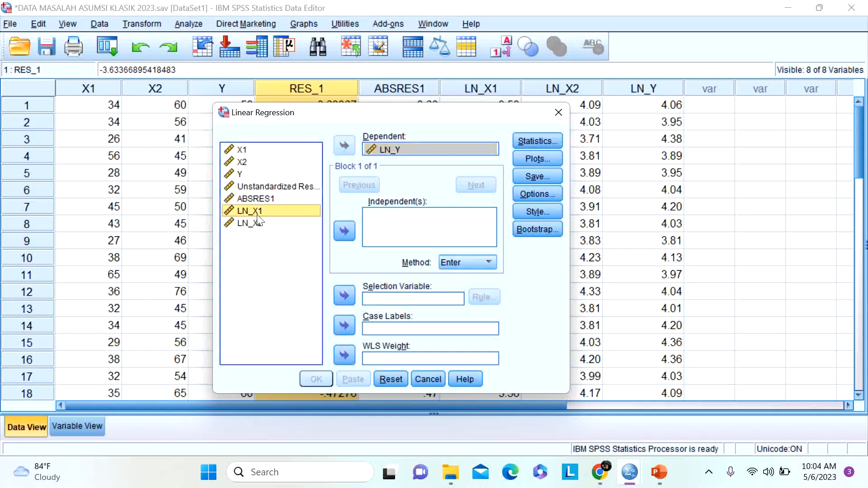
pyautogui.keyDown('shift'); pyautogui.click(257, 223); pyautogui.keyUp('shift')
pyautogui.click(348, 230)
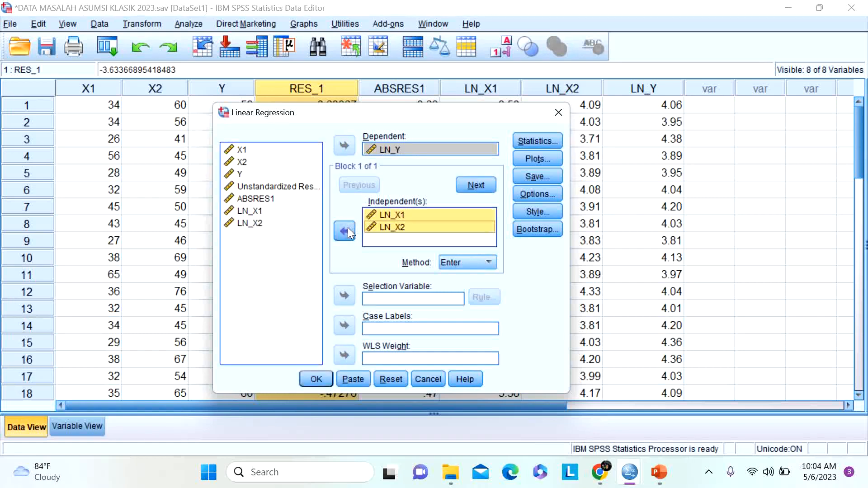
# Step: Save the unstandardized residuals with the LN_Y regression, run it and return to the data
pyautogui.click(524, 177)
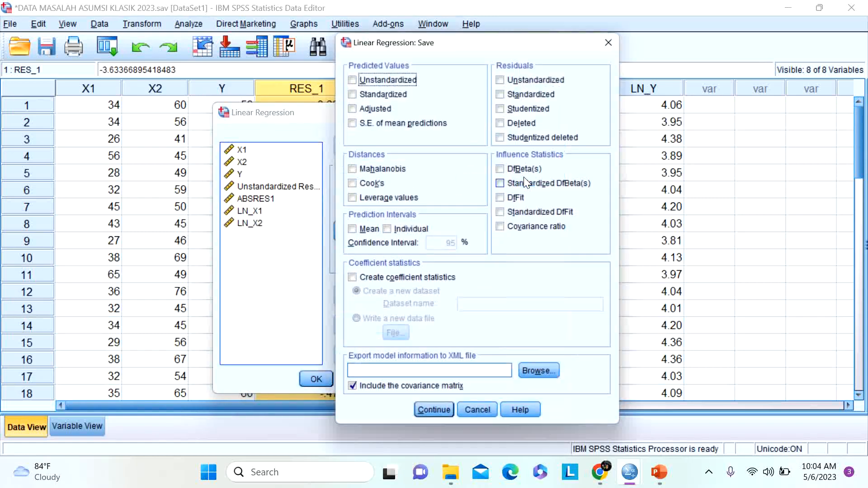
pyautogui.click(514, 79)
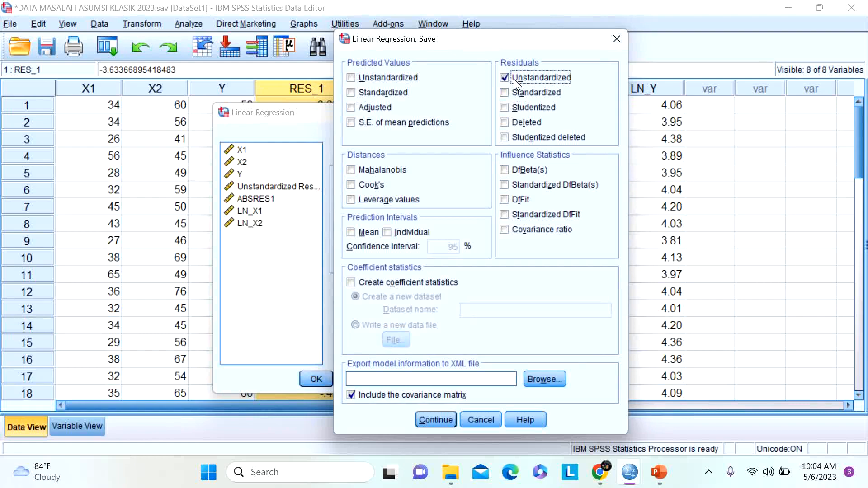
pyautogui.click(436, 420)
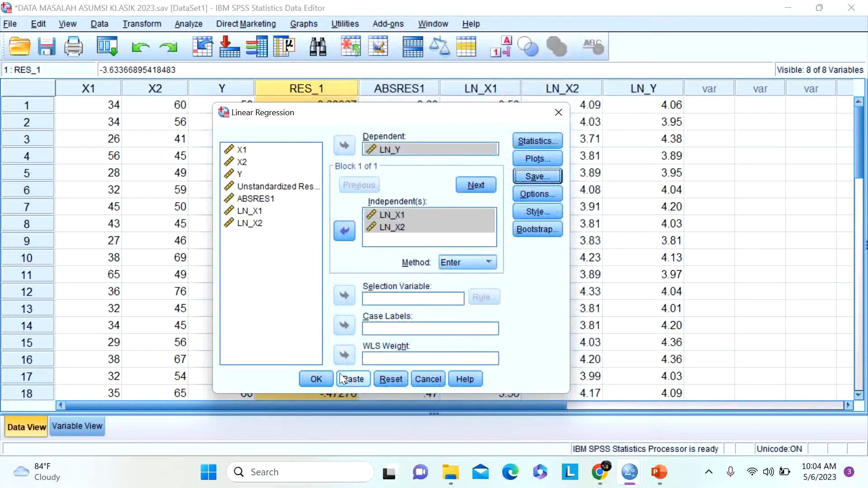
pyautogui.click(321, 379)
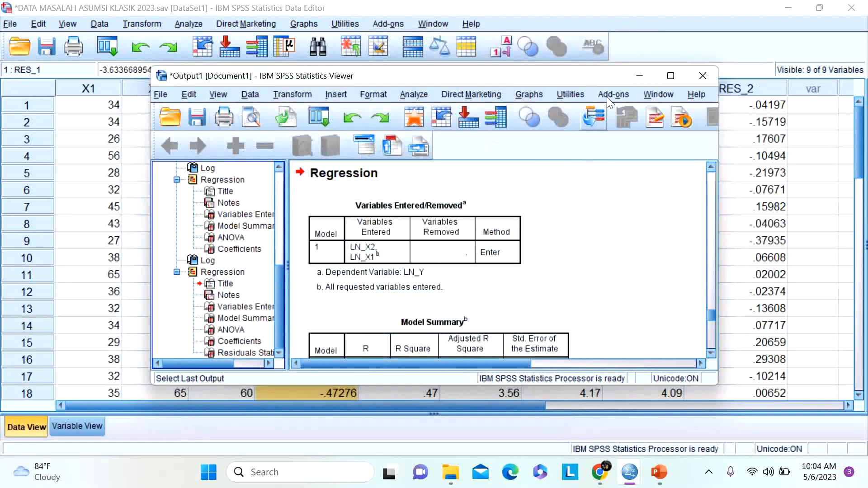
pyautogui.click(640, 77)
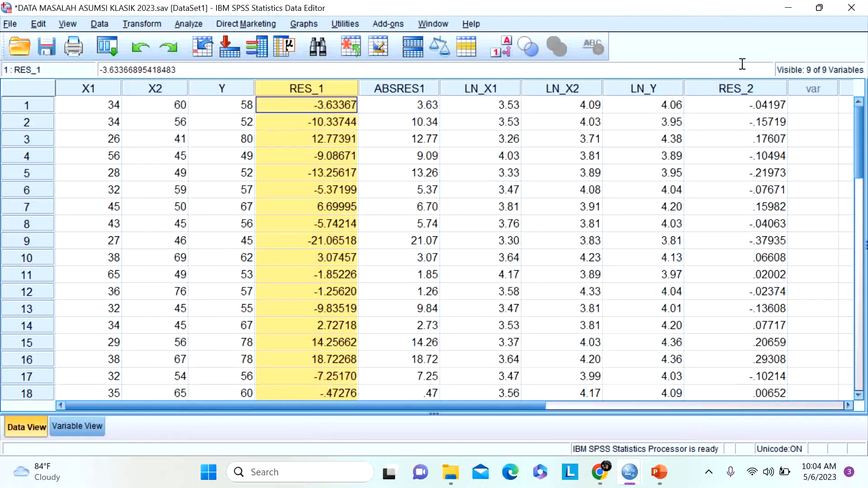
# Step: Compare the new residual column RES_2 with RES_1 and review the LN_X1, LN_X2 and LN_Y columns in the data
pyautogui.click(772, 91)
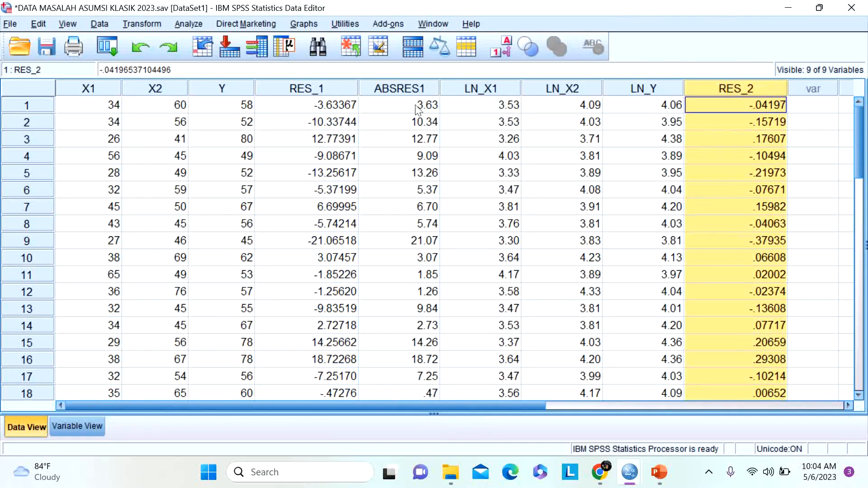
pyautogui.click(330, 88)
pyautogui.click(747, 88)
pyautogui.click(496, 84)
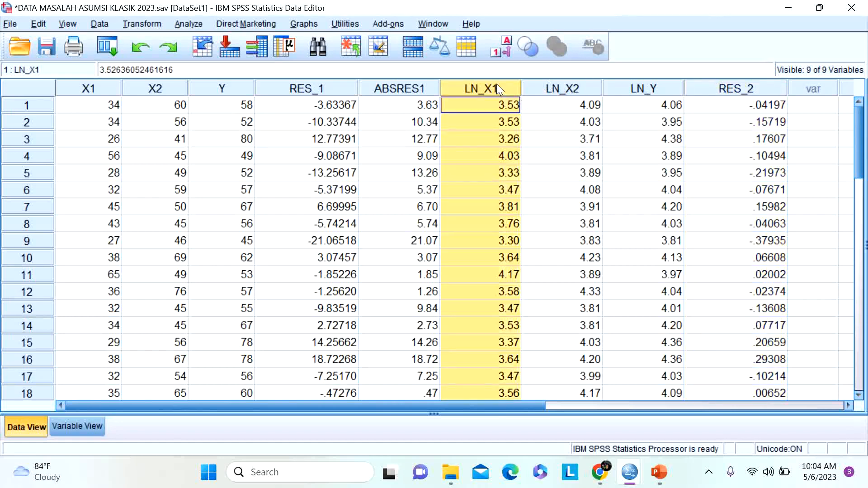
pyautogui.click(576, 89)
pyautogui.click(646, 89)
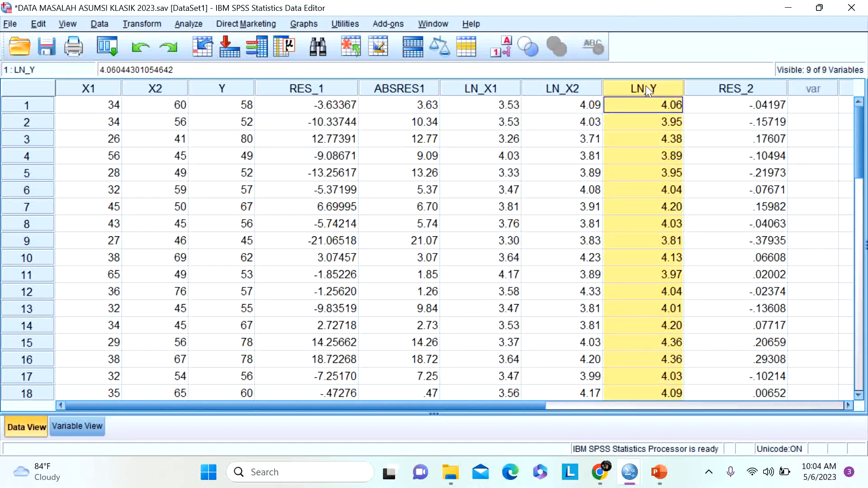
pyautogui.click(751, 88)
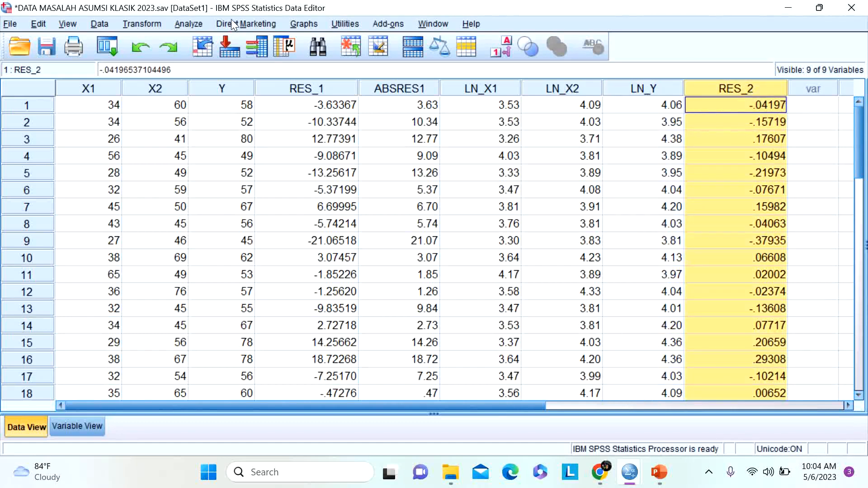
# Step: Start another variable computation from cleared settings, with ABSRES2 as the target variable name
pyautogui.click(128, 25)
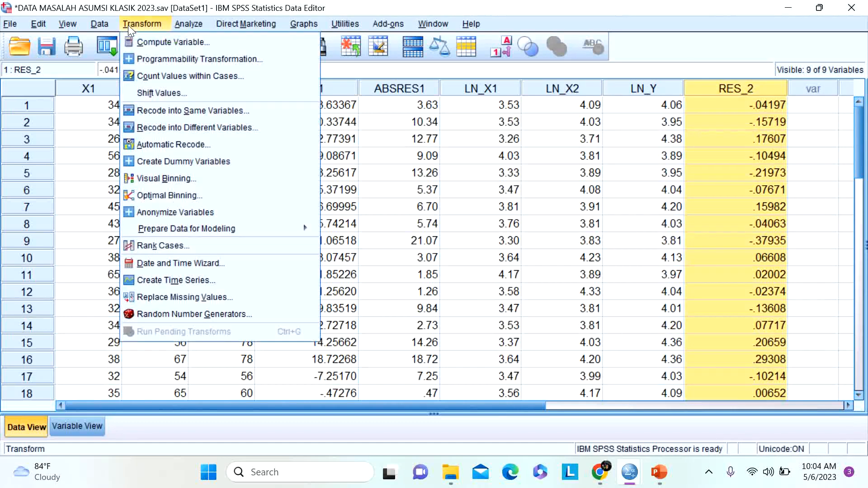
pyautogui.click(142, 43)
pyautogui.click(410, 391)
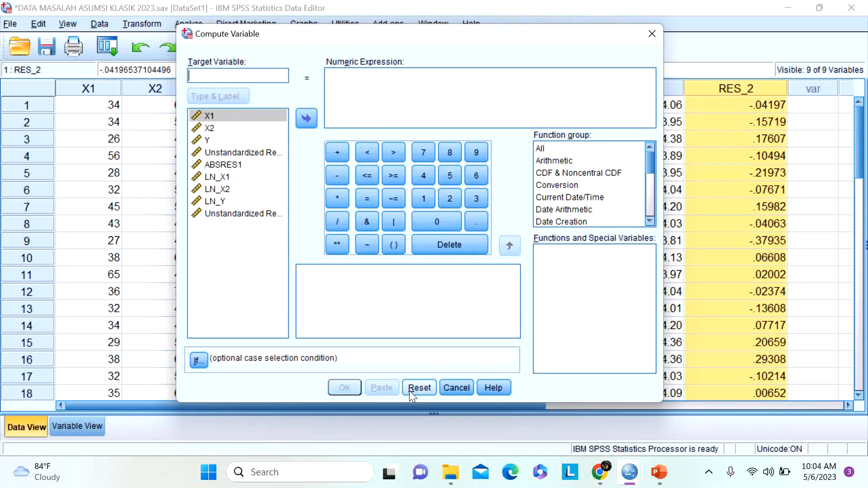
pyautogui.write('ABSRES')
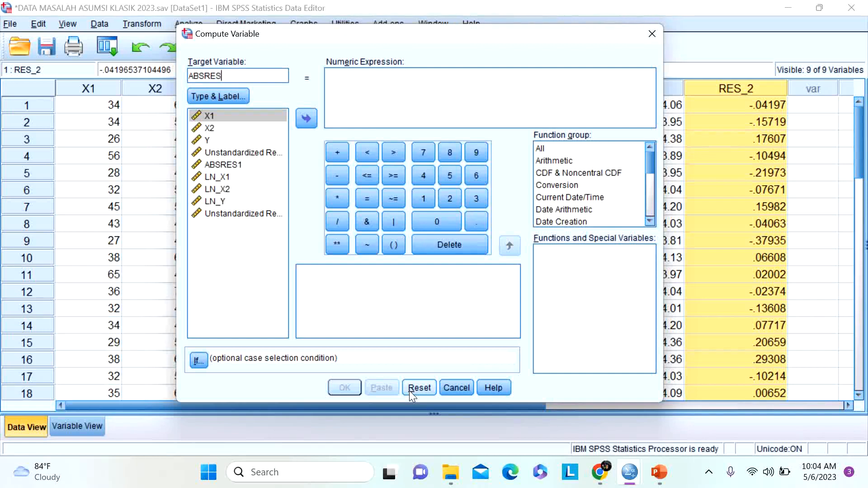
pyautogui.write('2')
# Step: Define the numeric expression as ABS(RES_2) using the Abs function, compute the variable and select the ABSRES2 column in the data
pyautogui.click(548, 150)
pyautogui.click(548, 325)
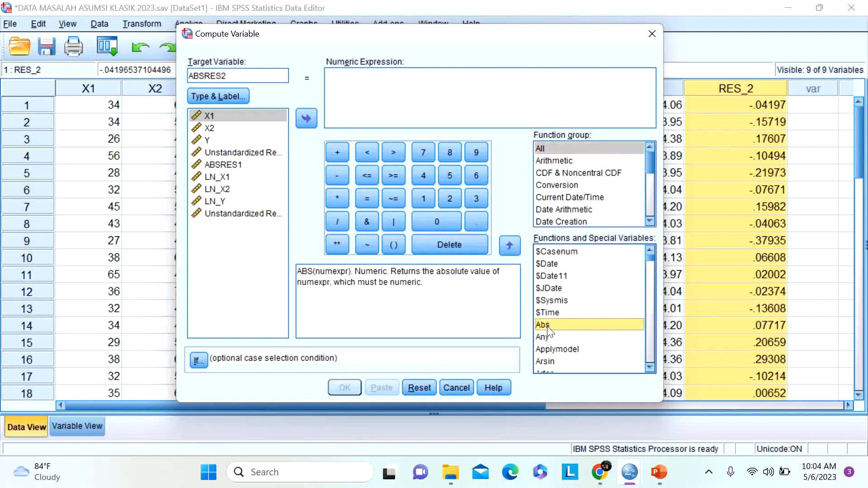
pyautogui.click(507, 249)
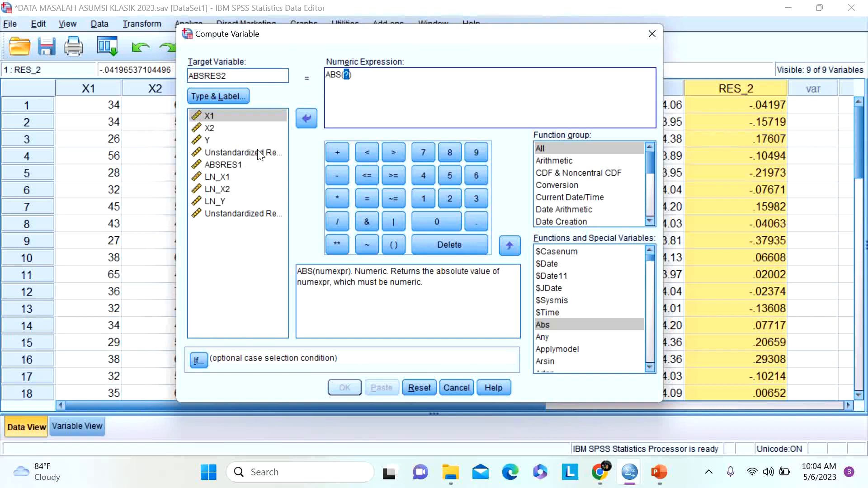
pyautogui.click(248, 216)
pyautogui.click(307, 118)
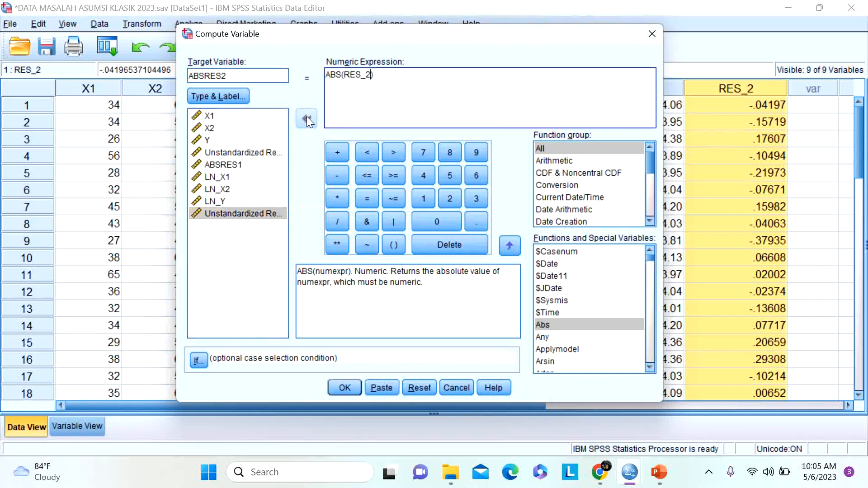
pyautogui.click(345, 388)
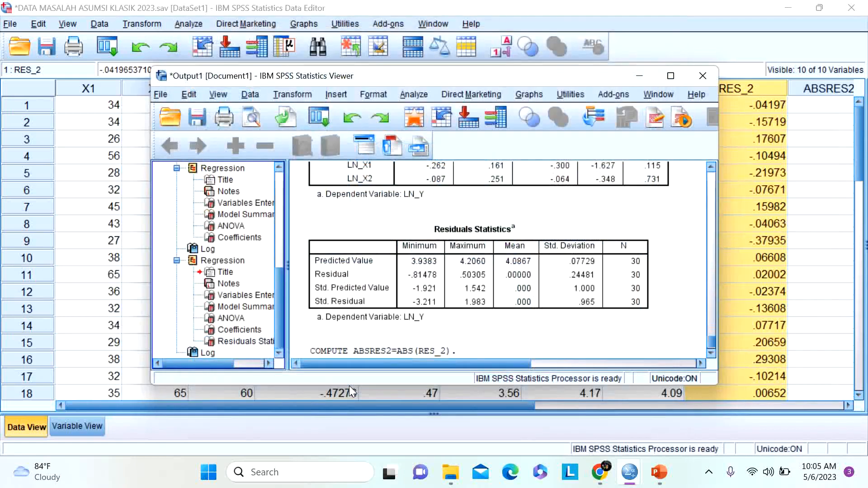
pyautogui.click(638, 77)
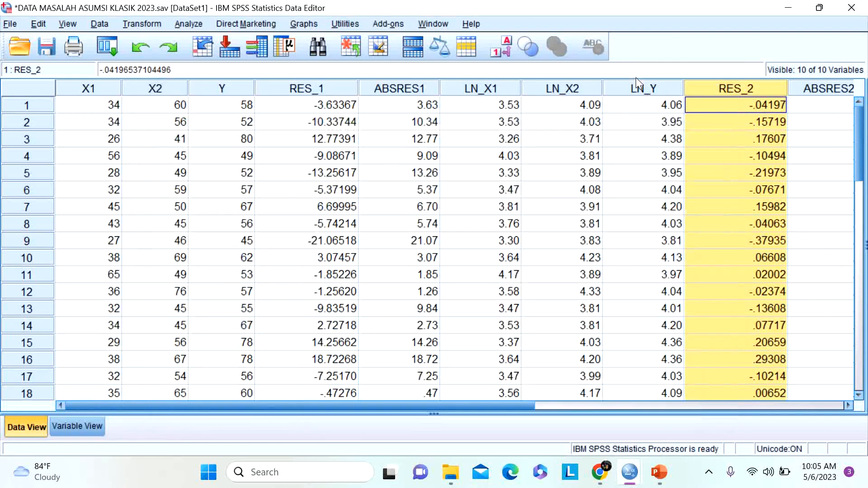
pyautogui.moveTo(471, 407); pyautogui.dragTo(611, 396)
pyautogui.click(613, 91)
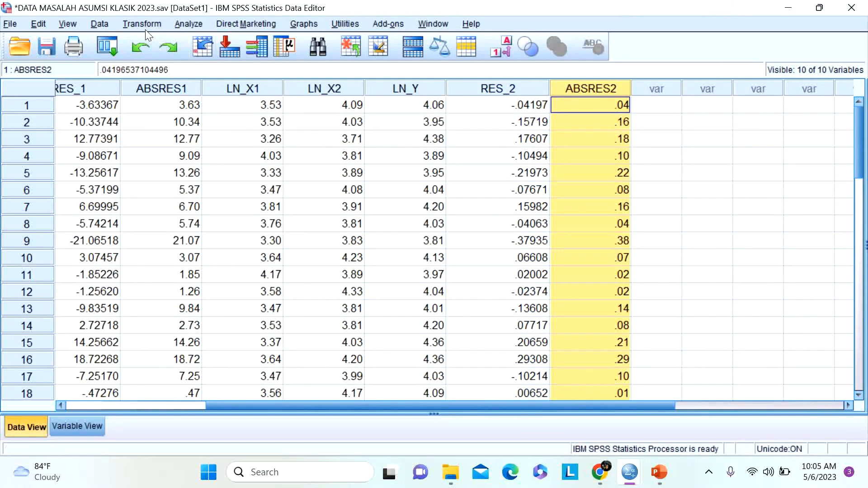
# Step: Run a linear regression from cleared settings with ABSRES2 as dependent and LN_X1 and LN_X2 as independent variables
pyautogui.click(188, 25)
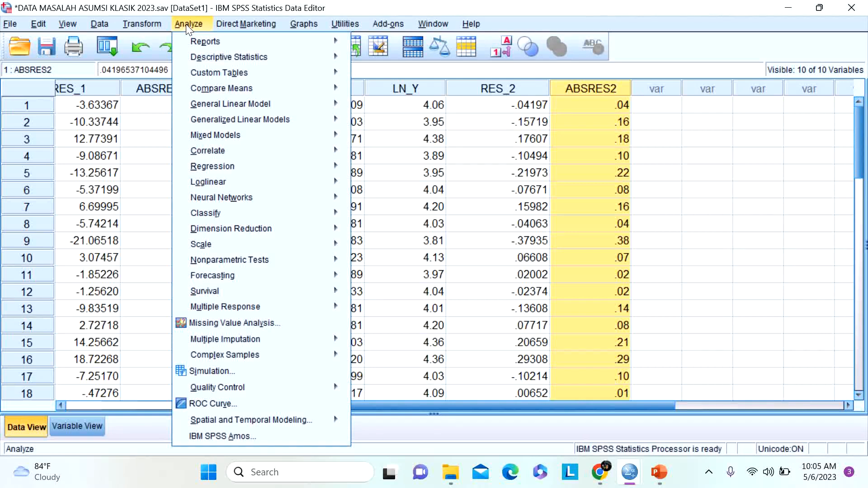
pyautogui.moveTo(288, 167)
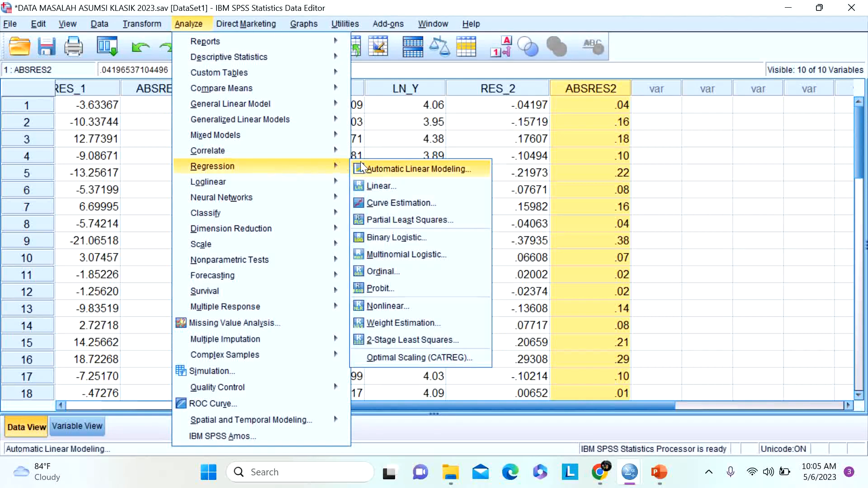
pyautogui.click(379, 185)
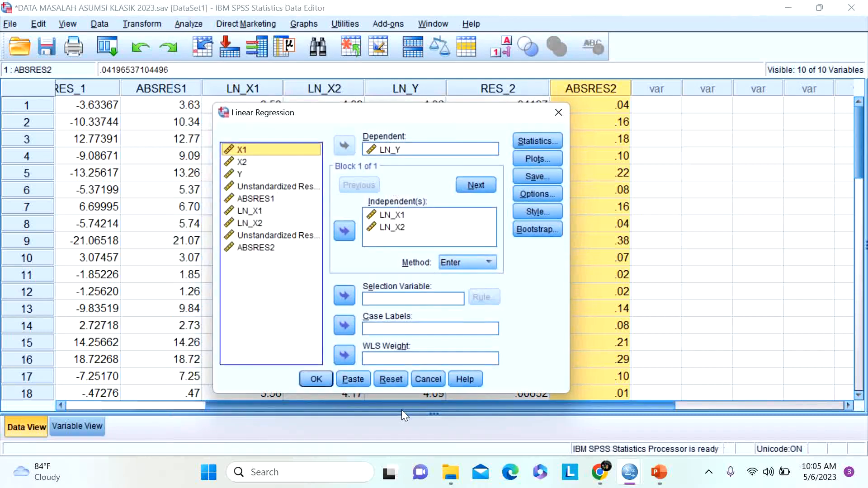
pyautogui.click(392, 378)
pyautogui.click(264, 260)
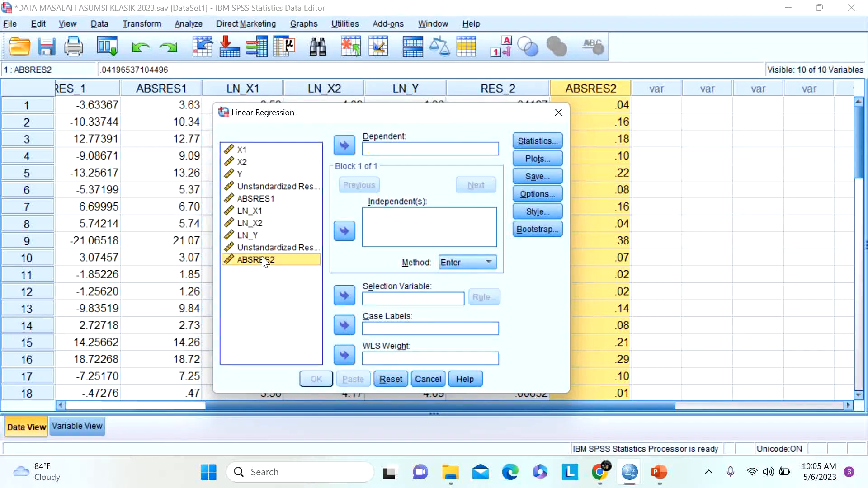
pyautogui.click(343, 149)
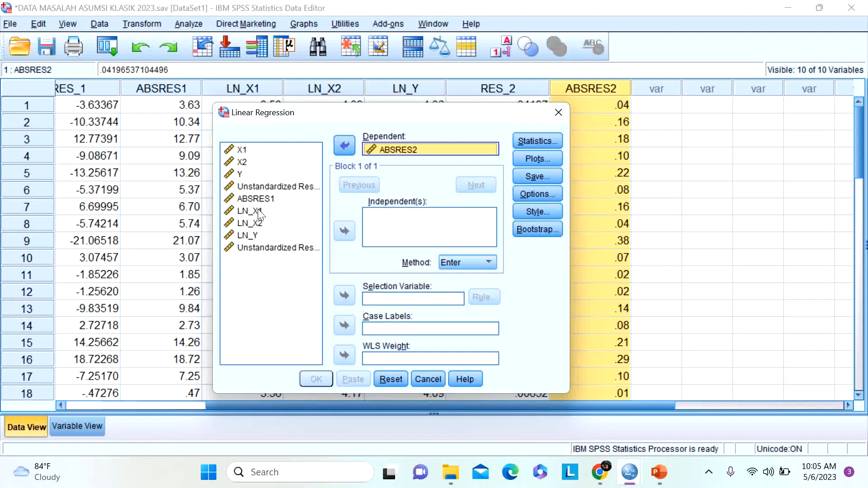
pyautogui.click(258, 210)
pyautogui.hotkey('shift', 'Down')
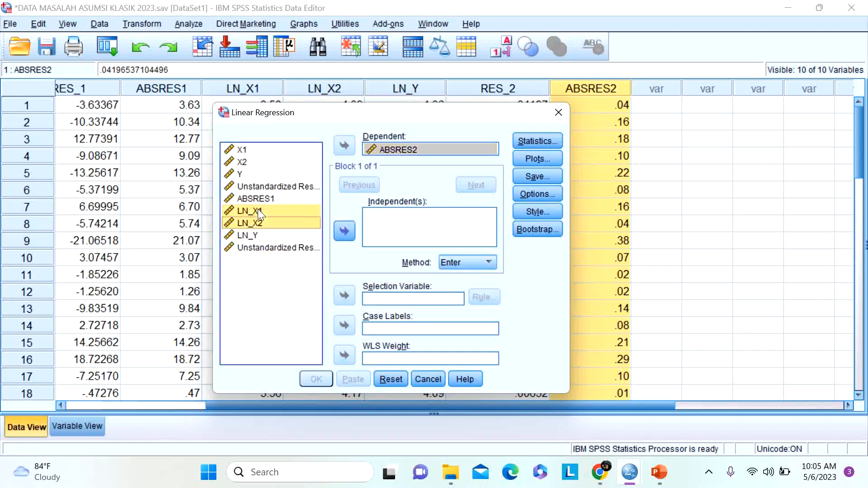
pyautogui.click(345, 231)
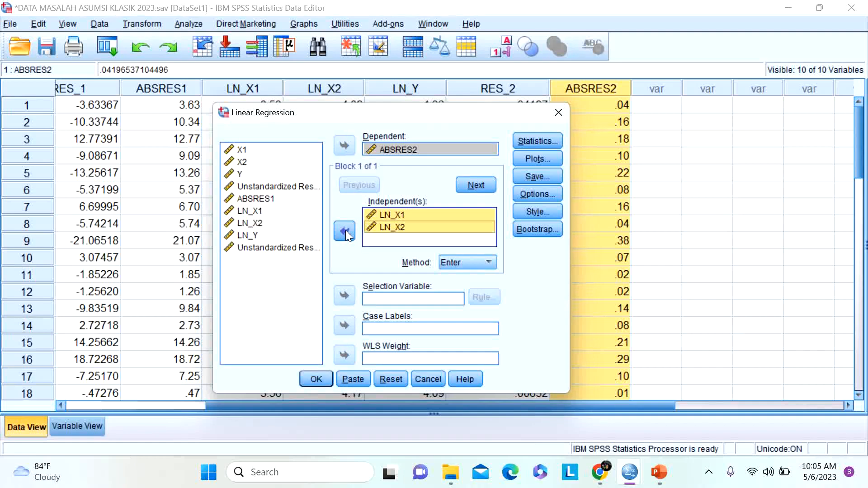
pyautogui.click(316, 379)
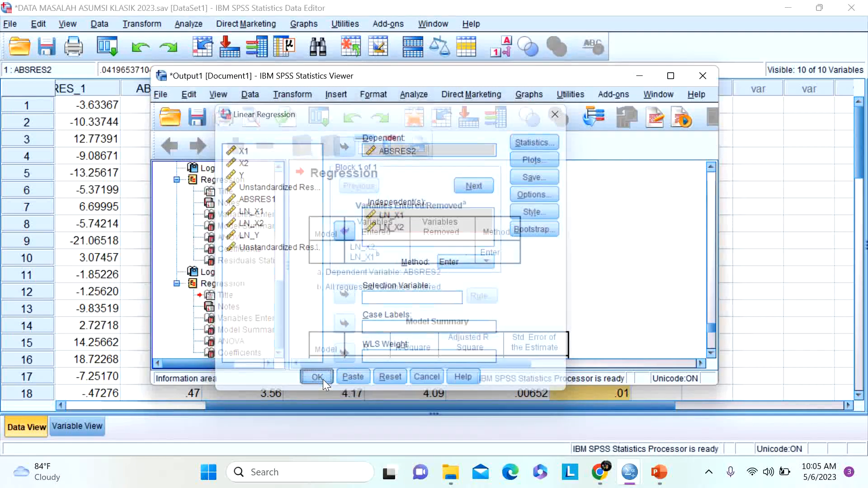
# Step: Maximize the output window and examine the Coefficients table of the ABSRES2 regression
pyautogui.click(671, 75)
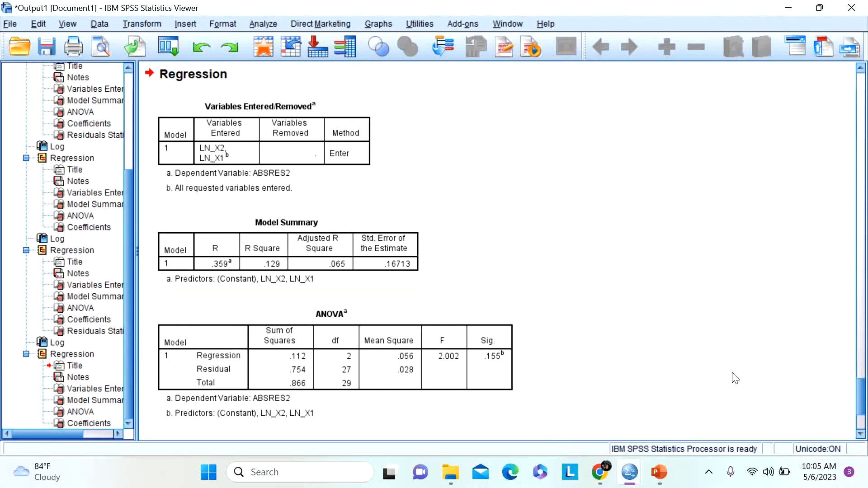
pyautogui.scroll(-5, 866, 386)
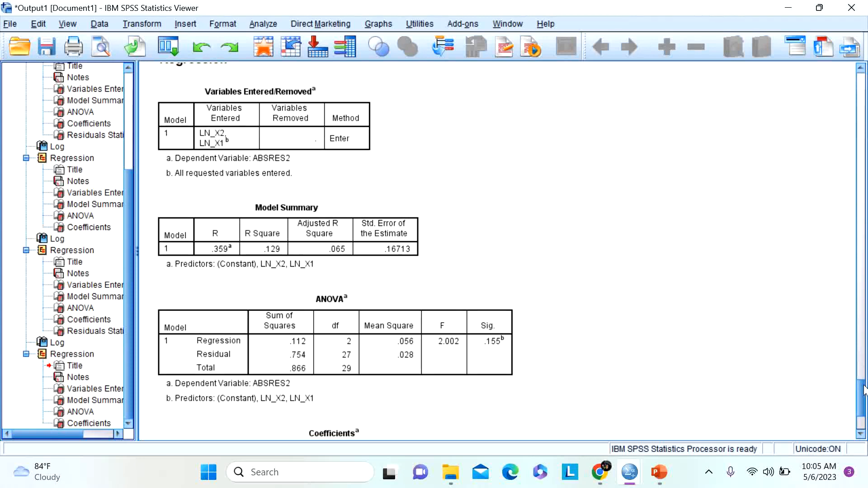
pyautogui.click(394, 404)
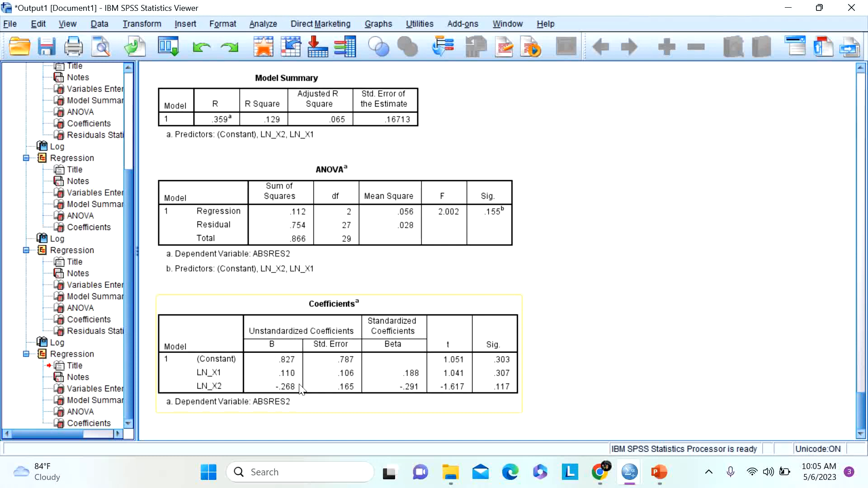
# Step: Select the Coefficients table of the ABSRES2 regression and switch to the PowerPoint slide comparing output before and after LN transformation
pyautogui.click(508, 386)
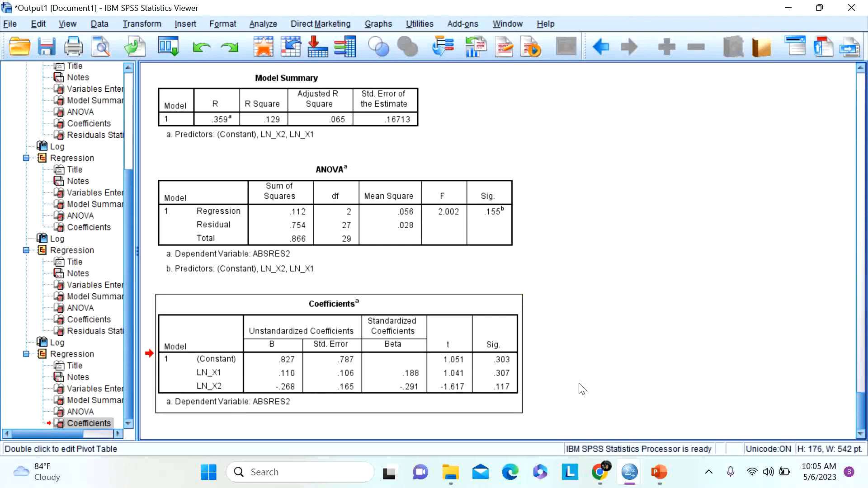
pyautogui.click(660, 473)
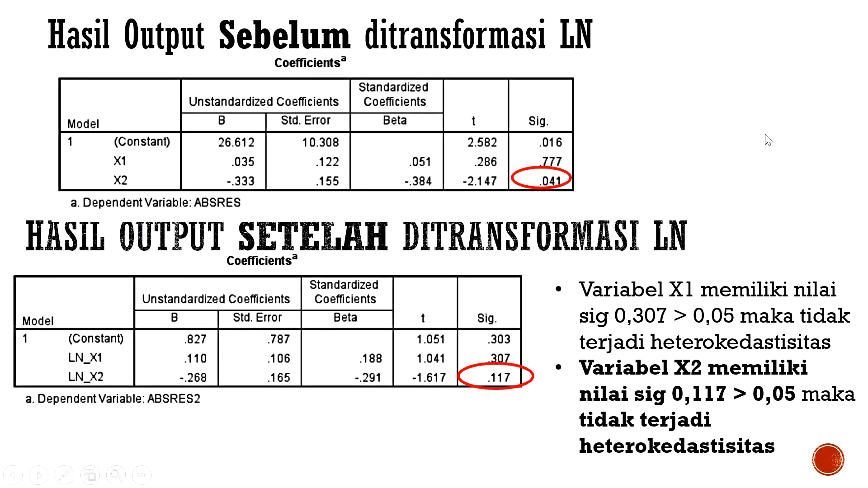
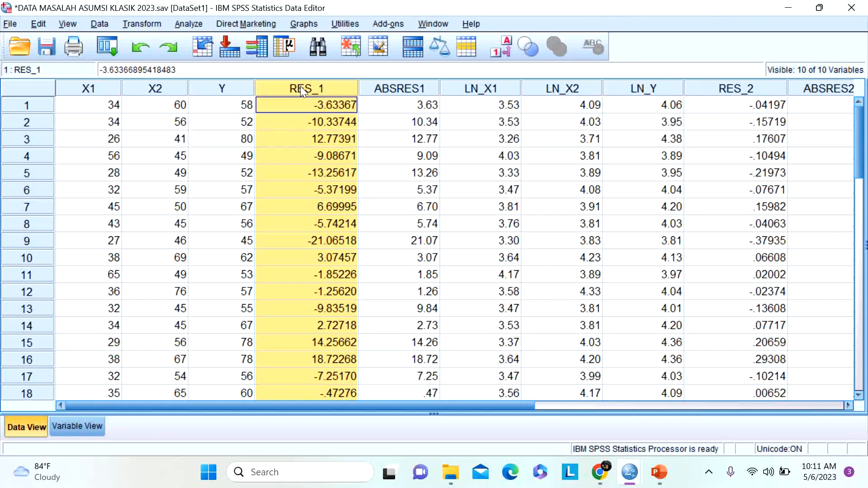
# Step: Run a nonparametric Runs test on the unstandardized residual RES_1 with the median as cut point
pyautogui.click(187, 24)
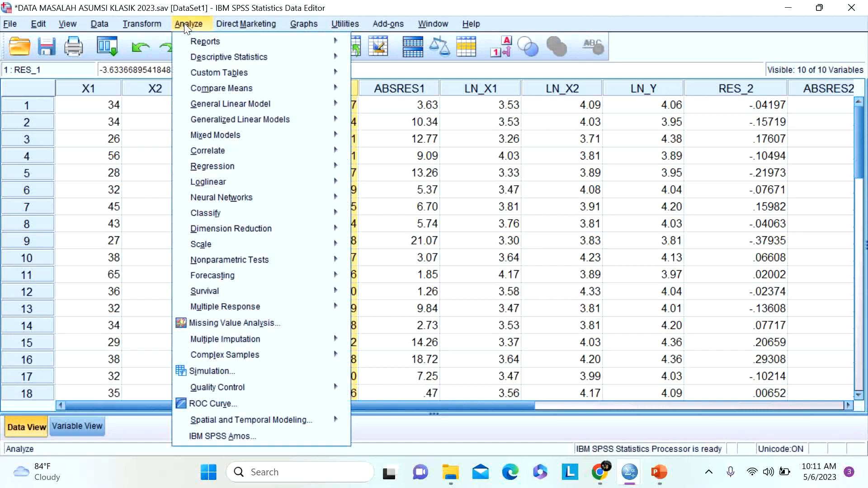
pyautogui.moveTo(237, 71)
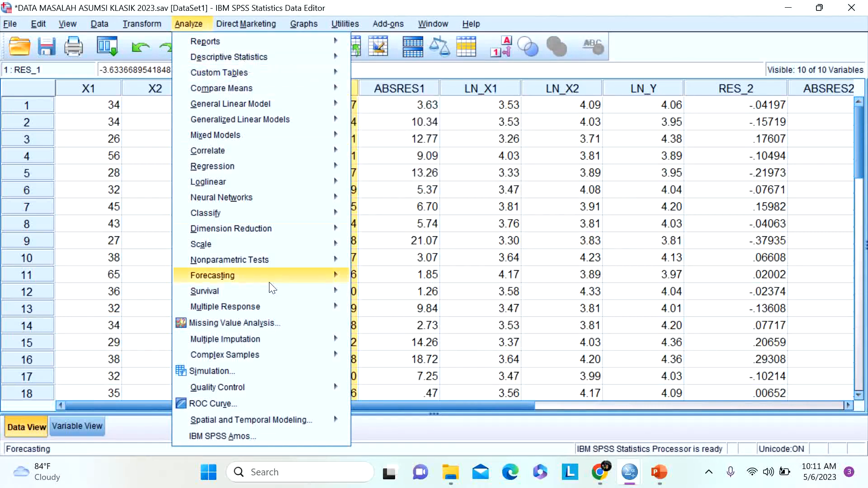
pyautogui.moveTo(301, 263)
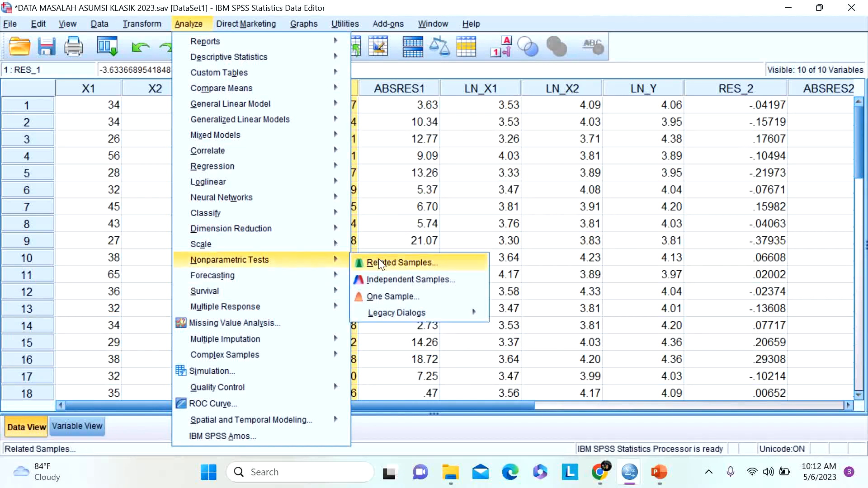
pyautogui.moveTo(455, 317)
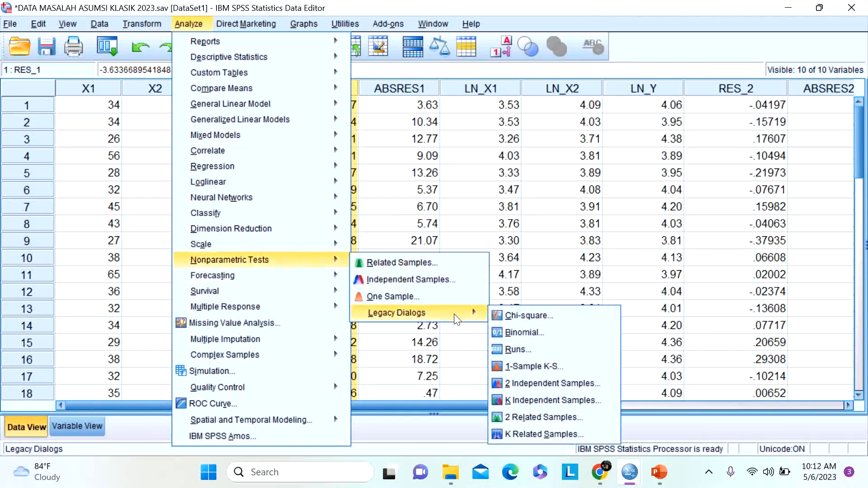
pyautogui.click(535, 349)
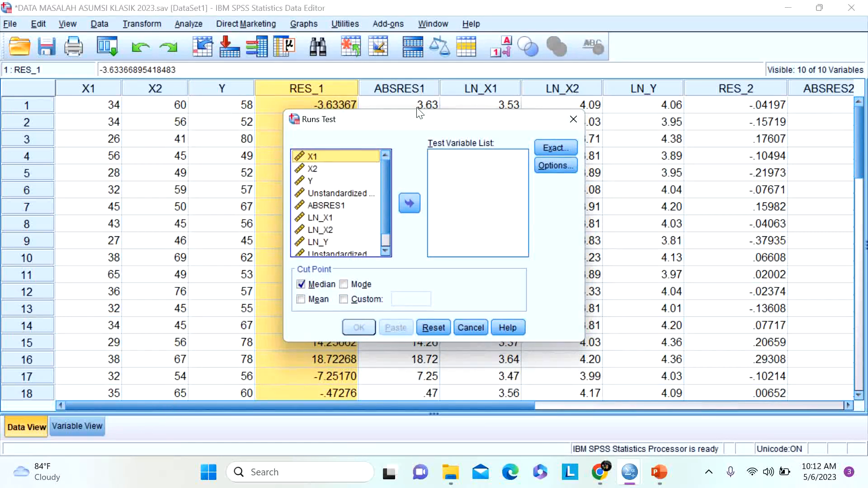
pyautogui.moveTo(420, 121); pyautogui.dragTo(419, 115)
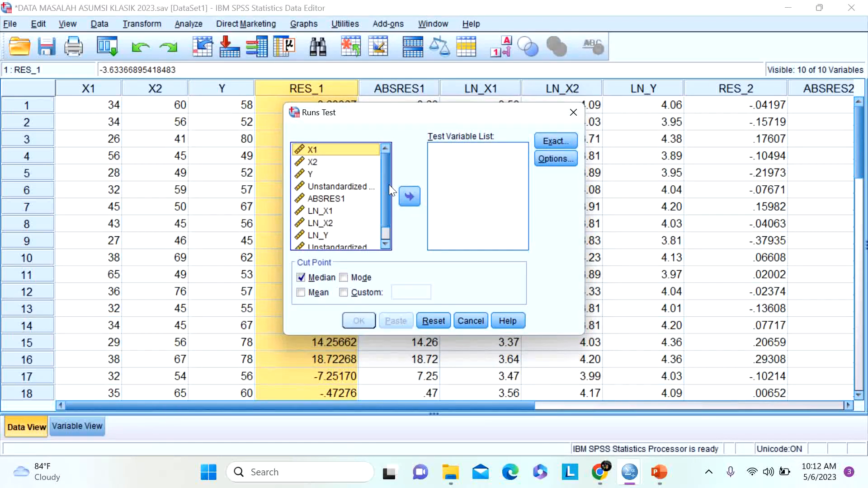
pyautogui.scroll(-2, 386, 206)
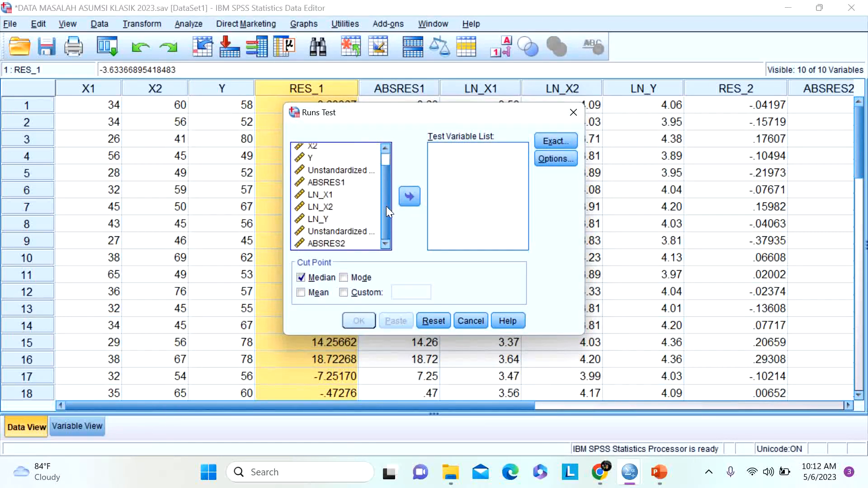
pyautogui.click(344, 172)
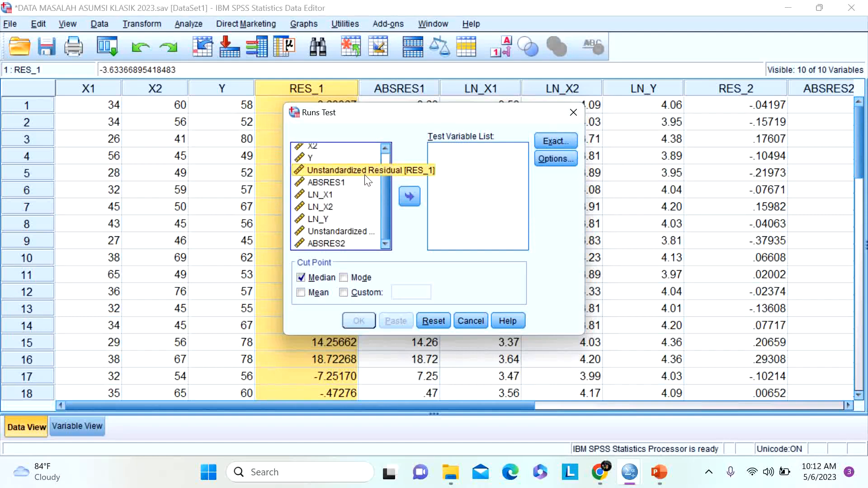
pyautogui.click(405, 194)
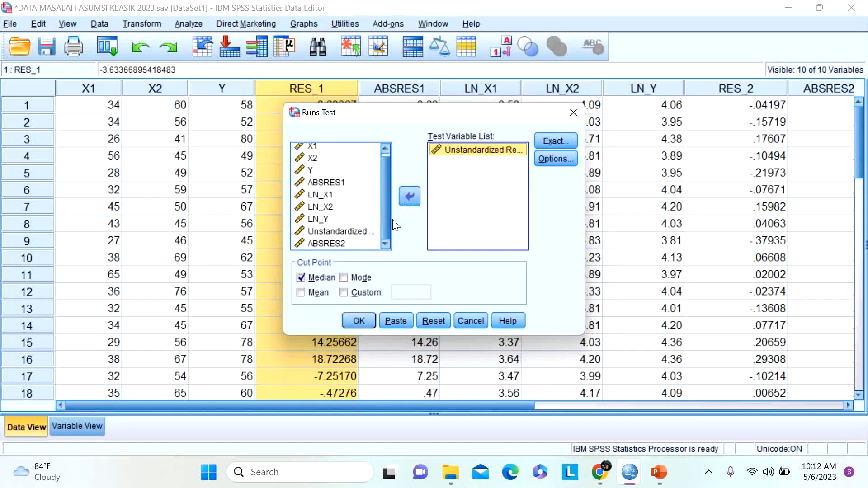
pyautogui.click(359, 321)
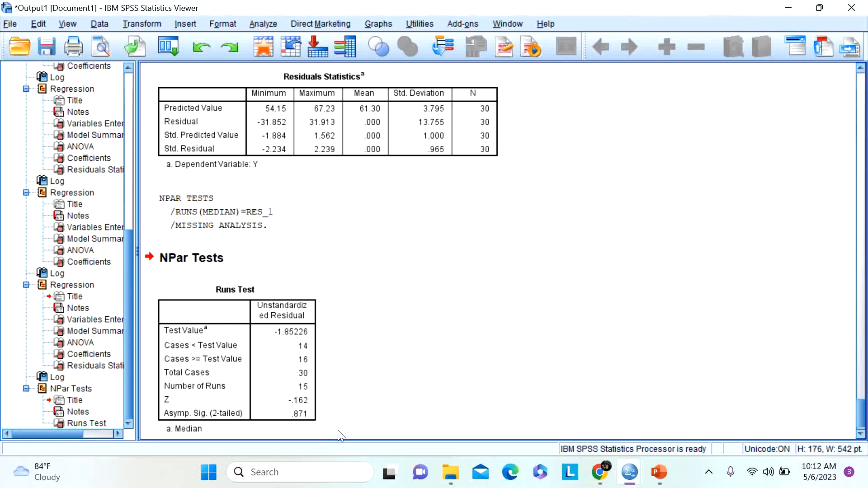
# Step: Switch to PowerPoint to view the Run-Test analysis slide, end the slide show and return to the SPSS Data Editor
pyautogui.click(660, 472)
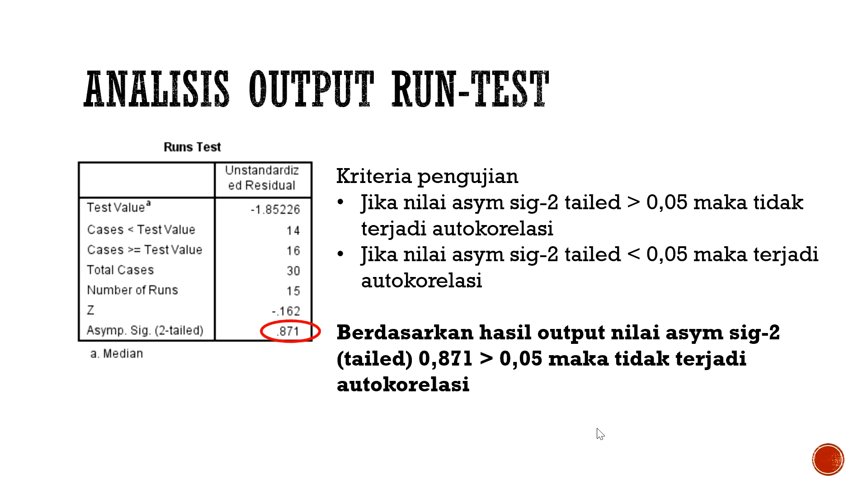
pyautogui.press('Escape')
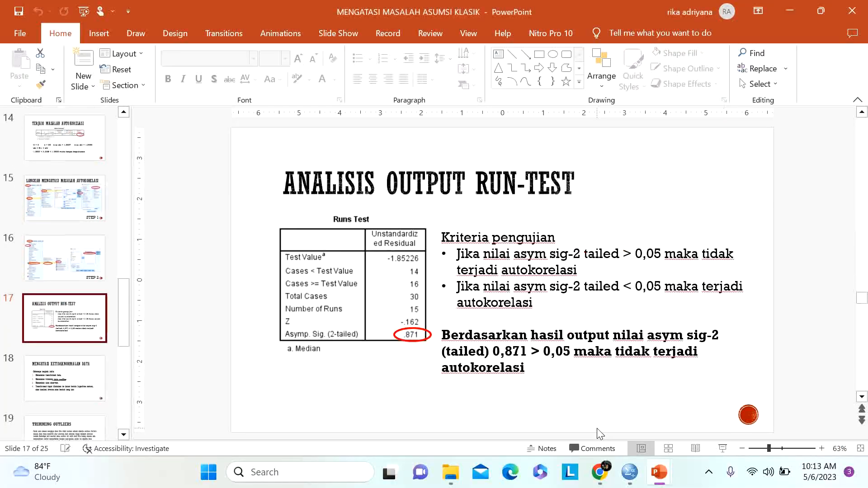
pyautogui.moveTo(635, 482)
pyautogui.click(672, 405)
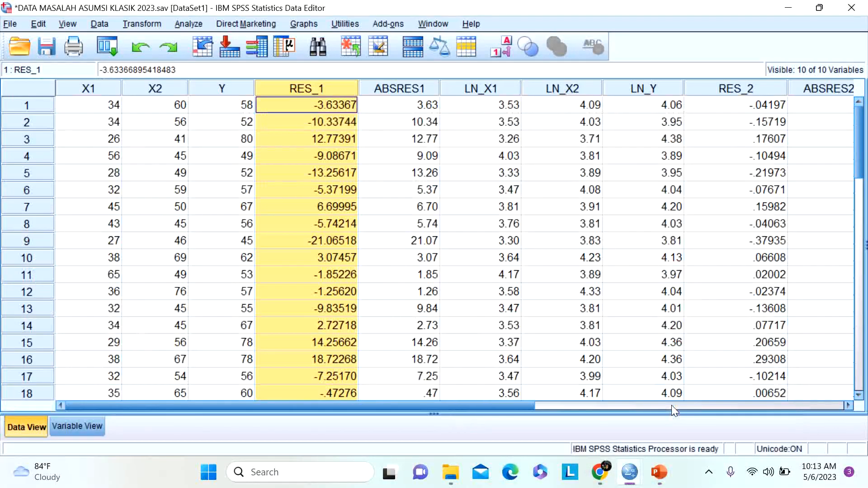
# Step: Set up a One-Sample Kolmogorov-Smirnov test against the normal distribution with the unstandardized residual RES_1 as test variable
pyautogui.click(186, 26)
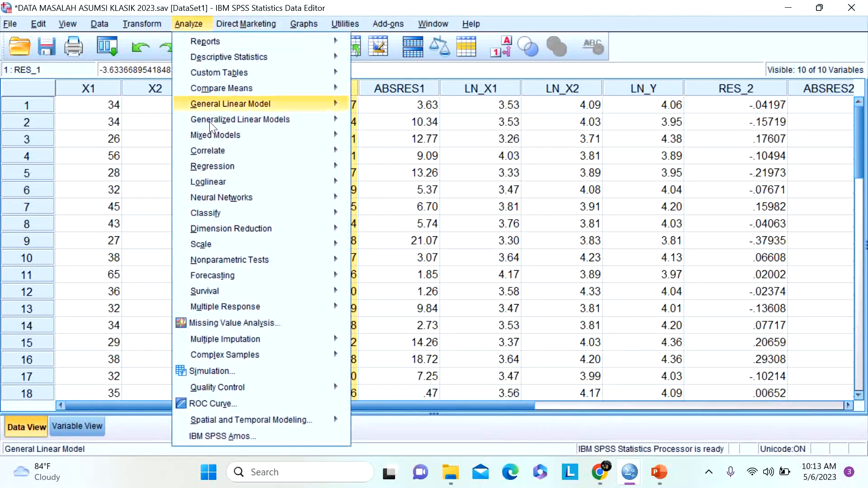
pyautogui.moveTo(330, 259)
pyautogui.moveTo(457, 320)
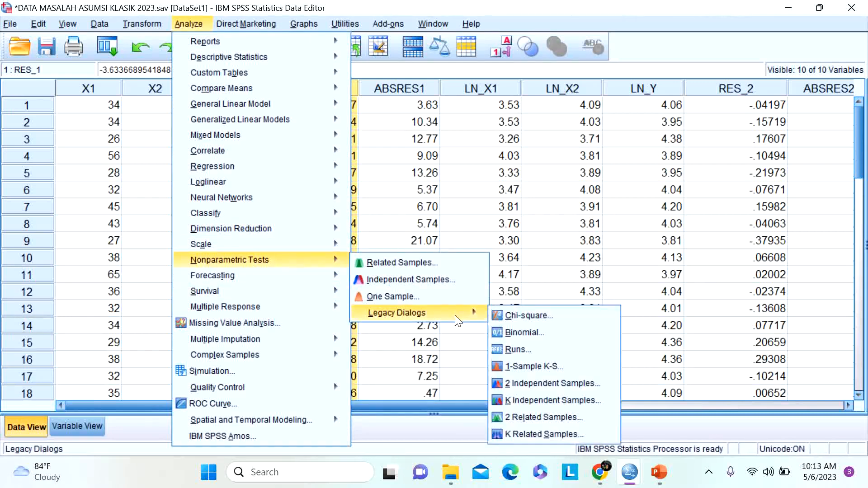
pyautogui.click(552, 369)
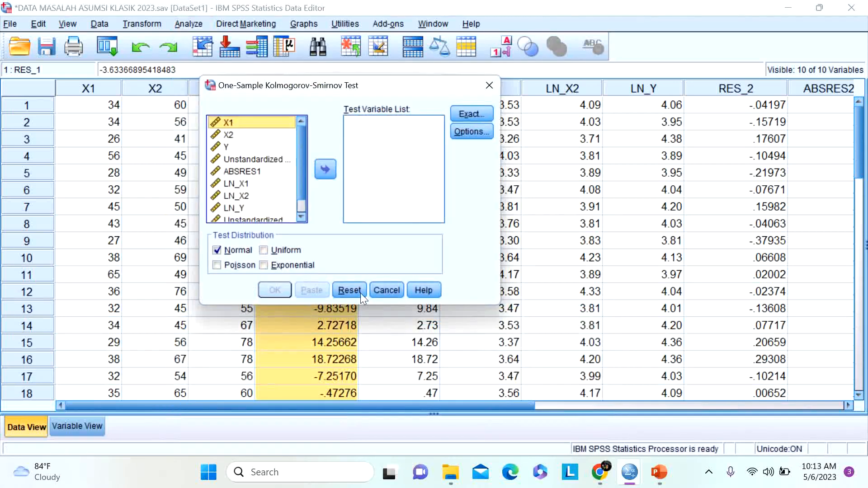
pyautogui.moveTo(304, 142); pyautogui.dragTo(308, 182)
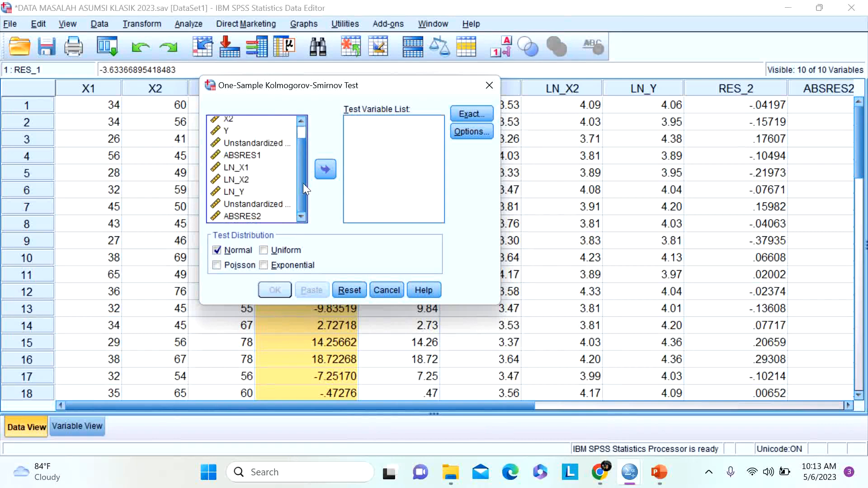
pyautogui.click(255, 143)
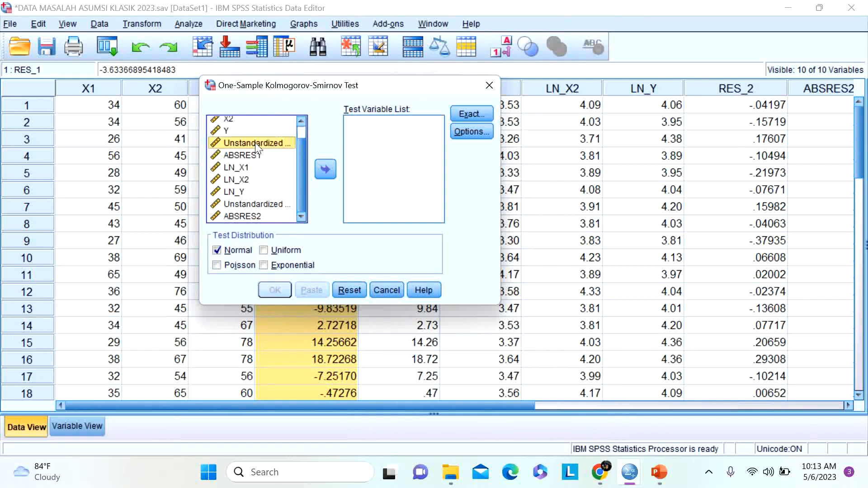
pyautogui.click(325, 170)
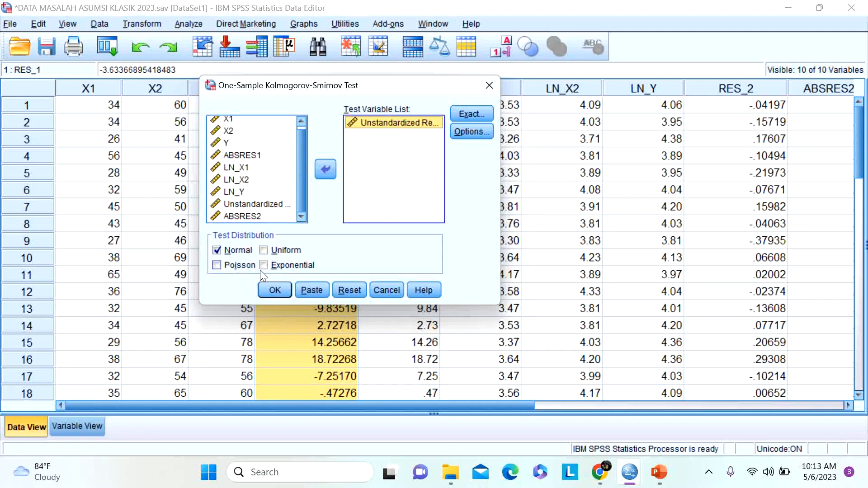
# Step: Run the test with the Monte Carlo method at a 95% confidence level, and switch to the PowerPoint presentation
pyautogui.click(474, 114)
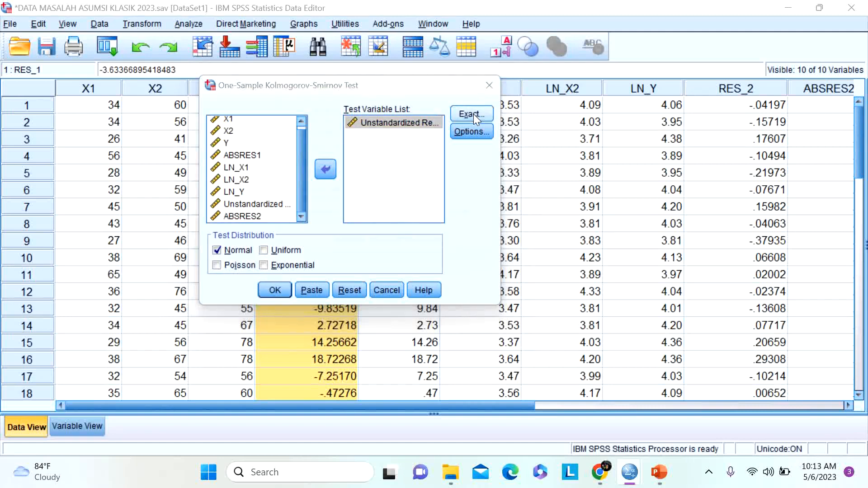
pyautogui.click(330, 121)
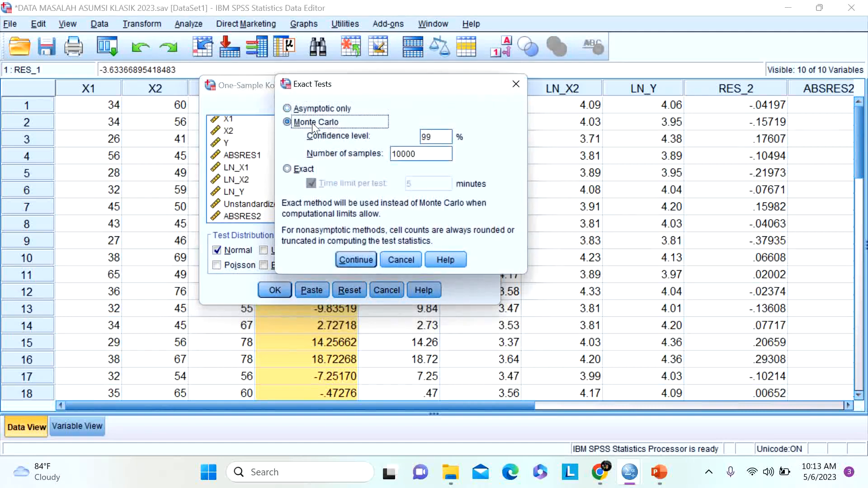
pyautogui.doubleClick(438, 138)
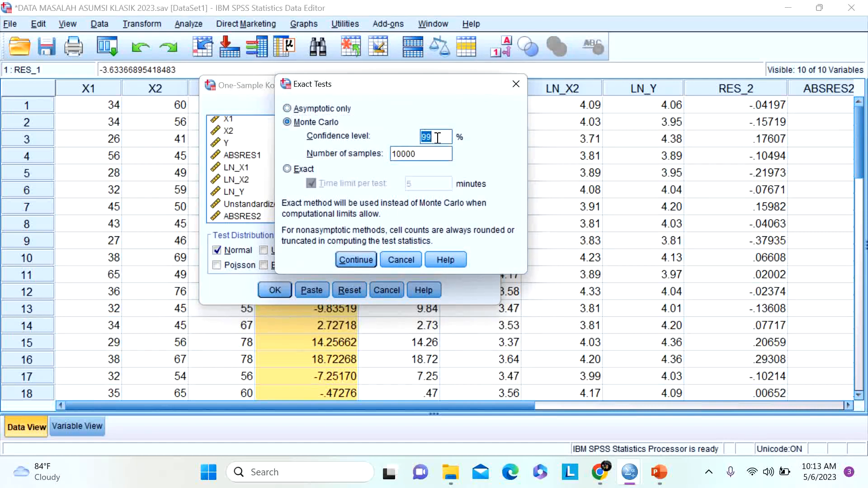
pyautogui.write('95')
pyautogui.click(361, 261)
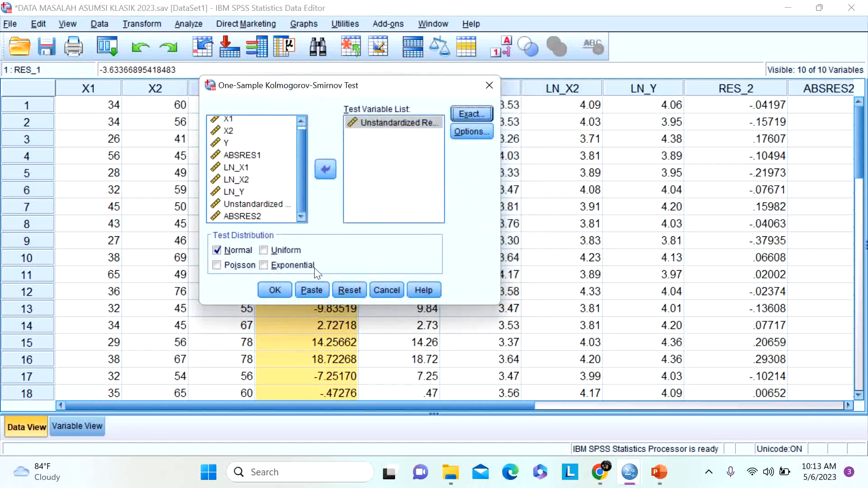
pyautogui.click(277, 292)
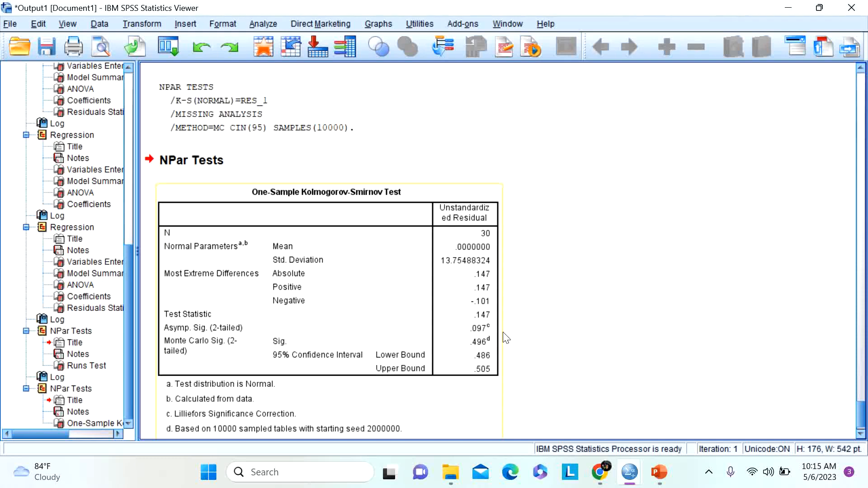
pyautogui.hotkey('alt', 'Tab')
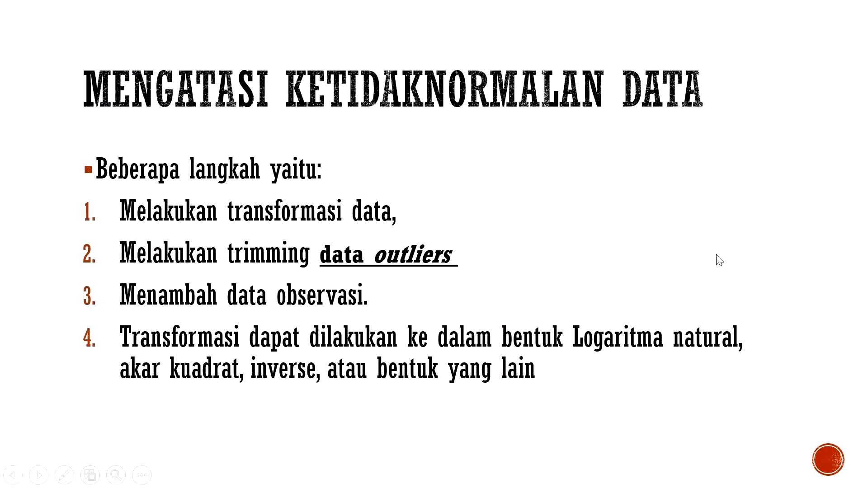
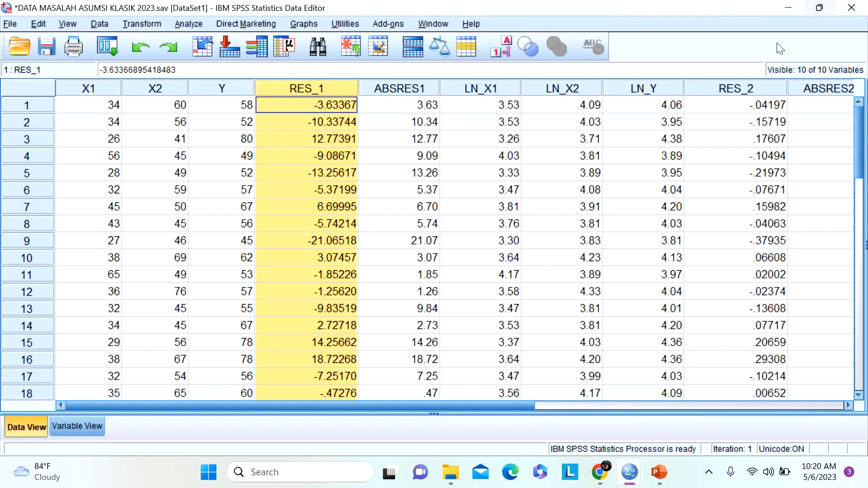
# Step: In the SPSS data set, set up a One-Sample Kolmogorov-Smirnov test from cleared settings with X1, X2 and Y as test variables
pyautogui.click(189, 23)
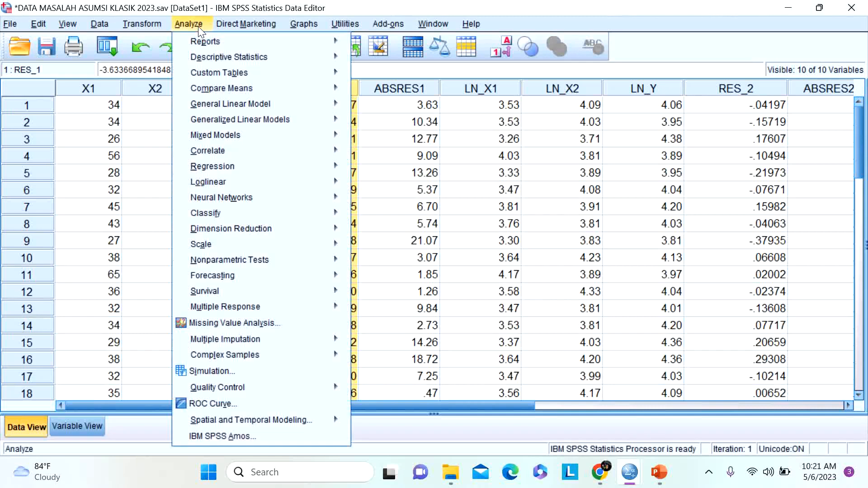
pyautogui.moveTo(312, 266)
pyautogui.moveTo(466, 313)
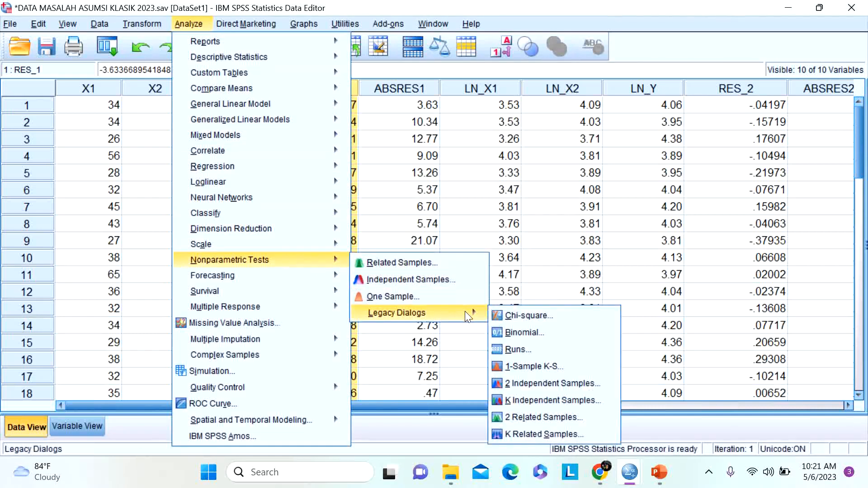
pyautogui.click(549, 366)
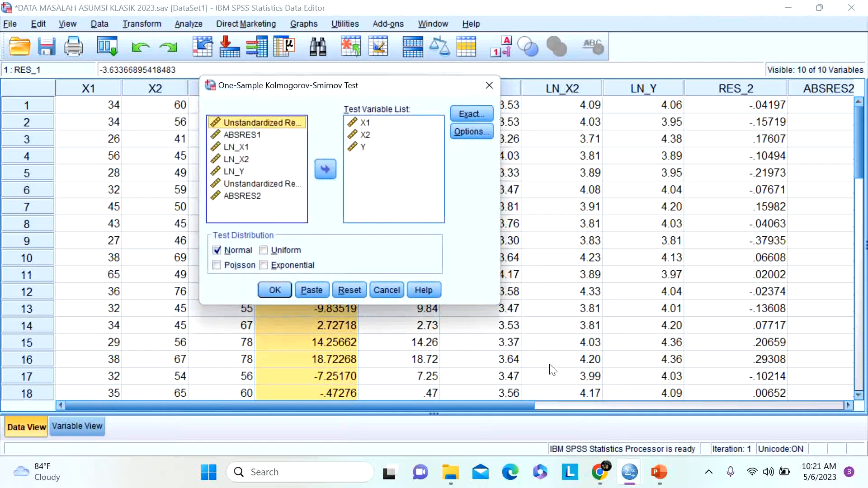
pyautogui.click(362, 291)
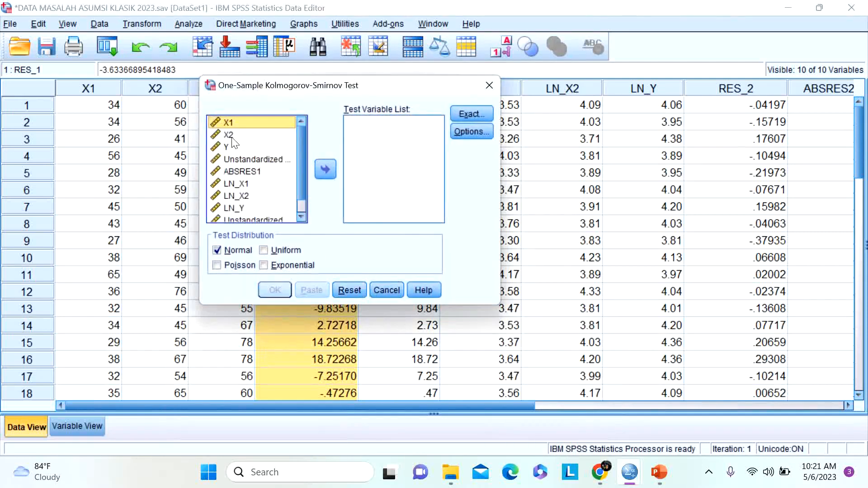
pyautogui.hotkey('shift', 'Down')
pyautogui.hotkey('shift', 'Down')
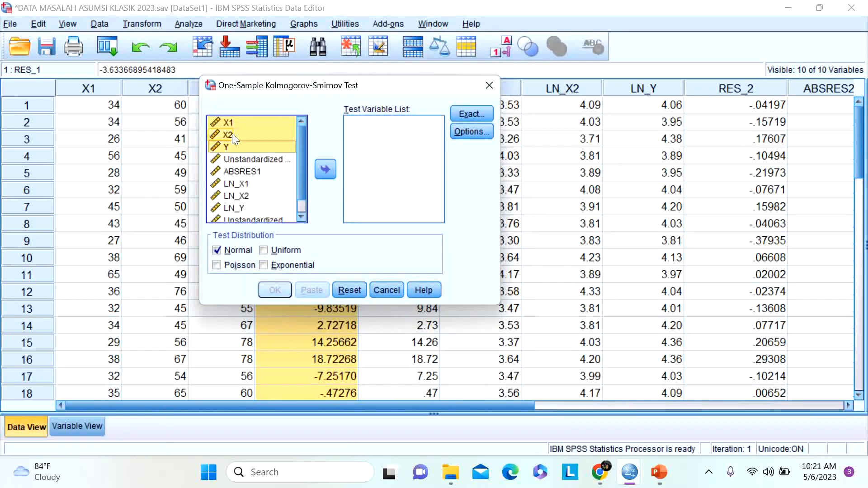
pyautogui.click(326, 169)
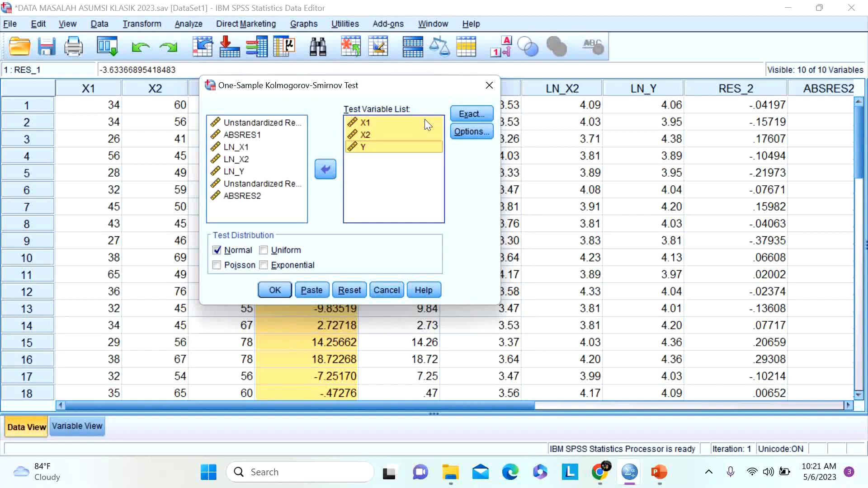
# Step: Run the Kolmogorov-Smirnov test on X1, X2 and Y with the Monte Carlo method at a 95% confidence level
pyautogui.click(463, 118)
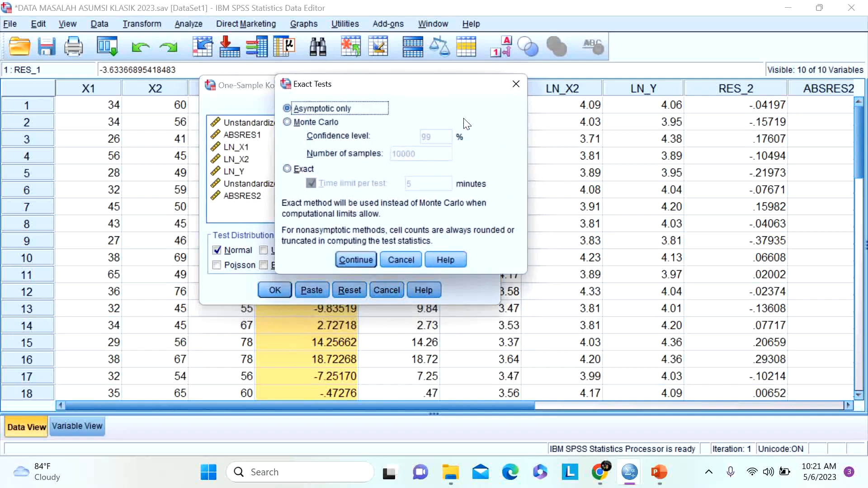
pyautogui.click(315, 123)
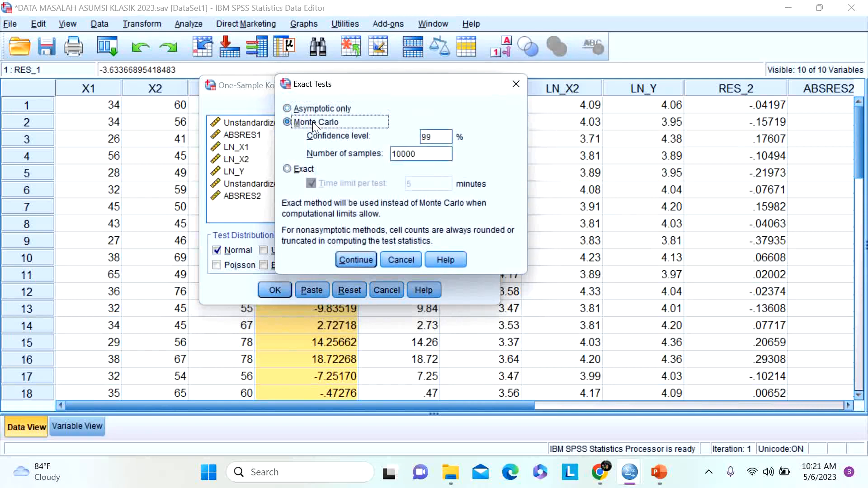
pyautogui.click(437, 147)
pyautogui.doubleClick(438, 140)
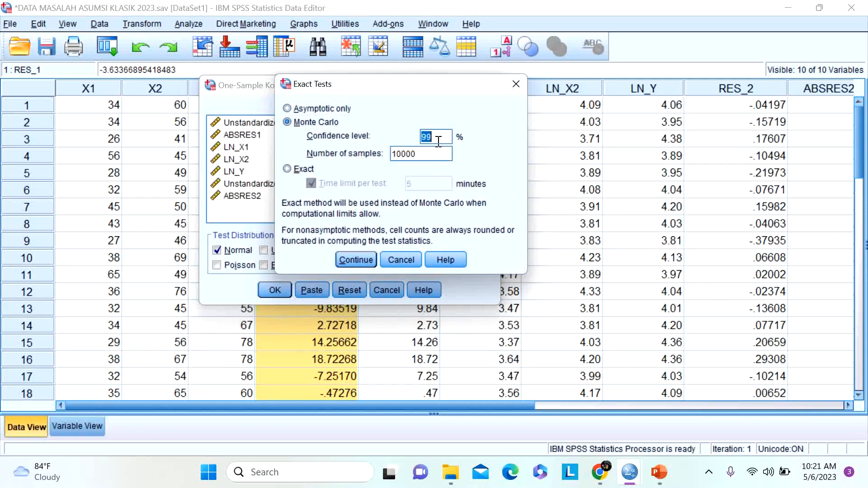
pyautogui.write('8')
pyautogui.write('5')
pyautogui.click(356, 260)
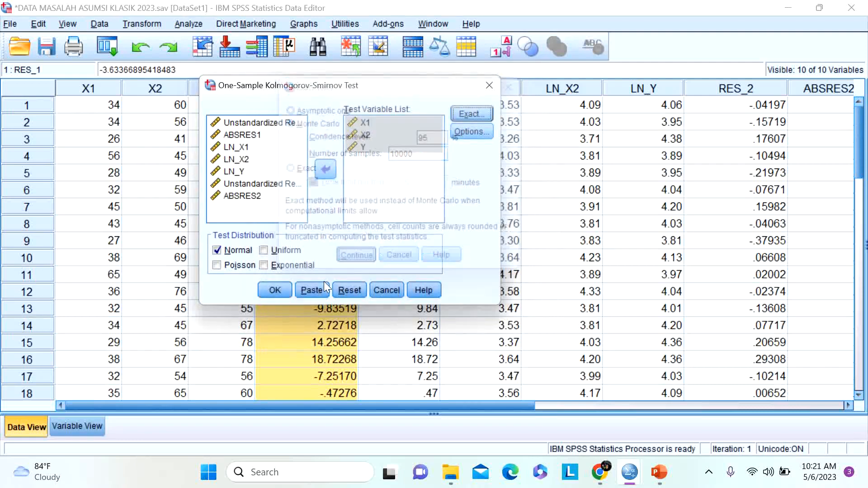
pyautogui.click(276, 291)
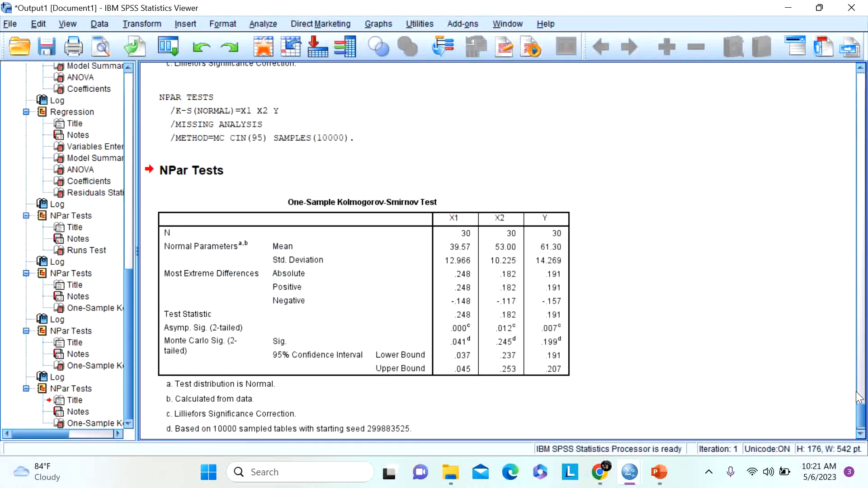
pyautogui.click(405, 278)
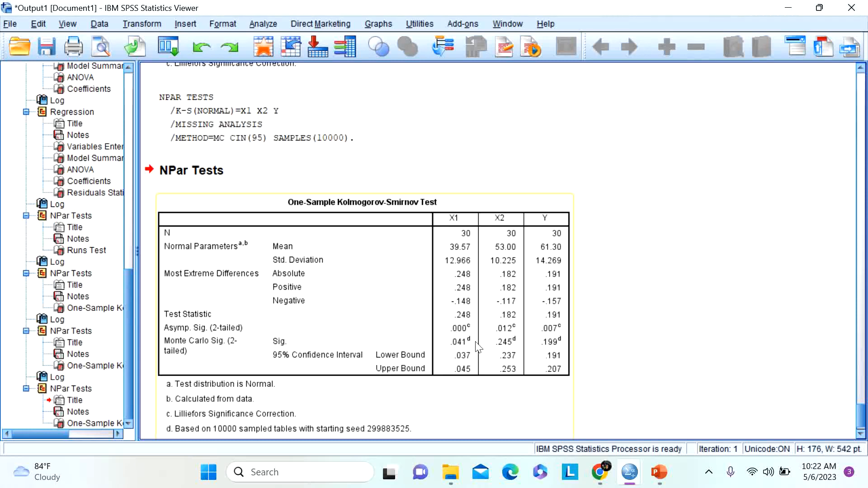
# Step: Return to the SPSS data set and set up an Explore analysis with X1 as the dependent variable
pyautogui.moveTo(630, 472)
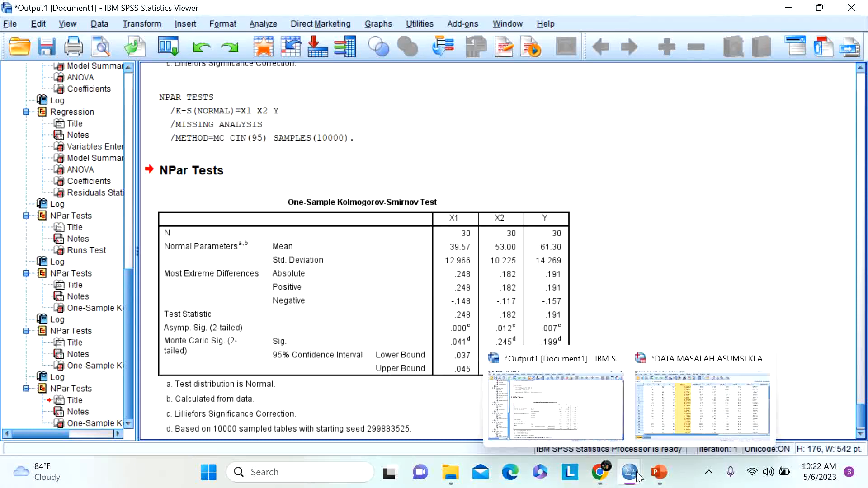
pyautogui.click(684, 419)
pyautogui.click(105, 88)
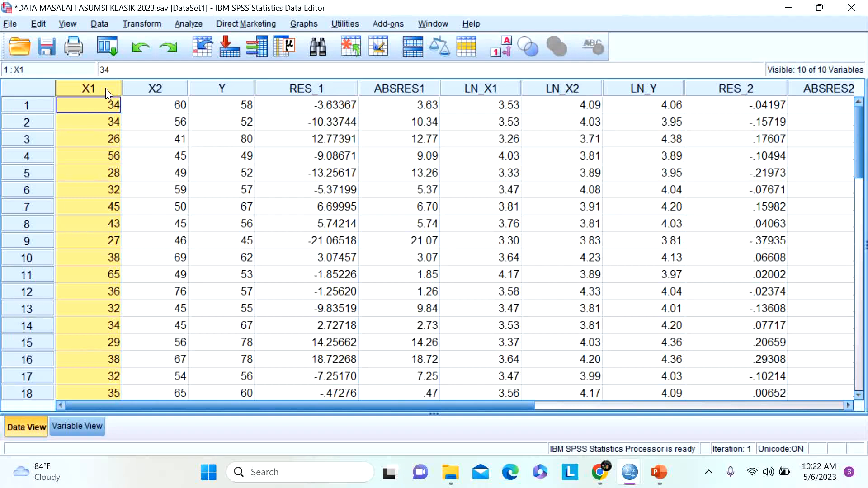
pyautogui.click(186, 22)
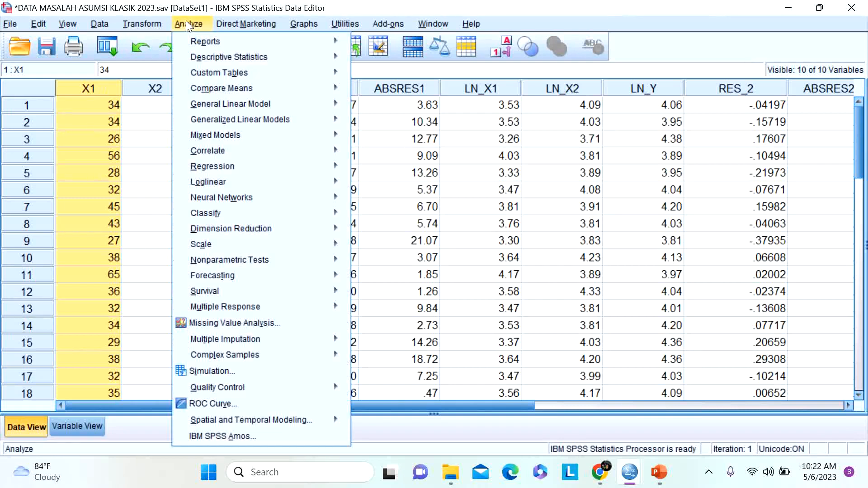
pyautogui.moveTo(235, 57)
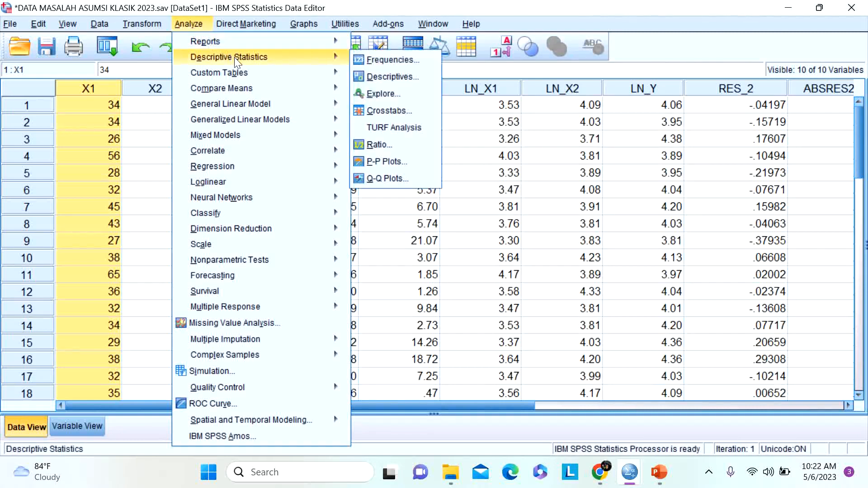
pyautogui.click(383, 94)
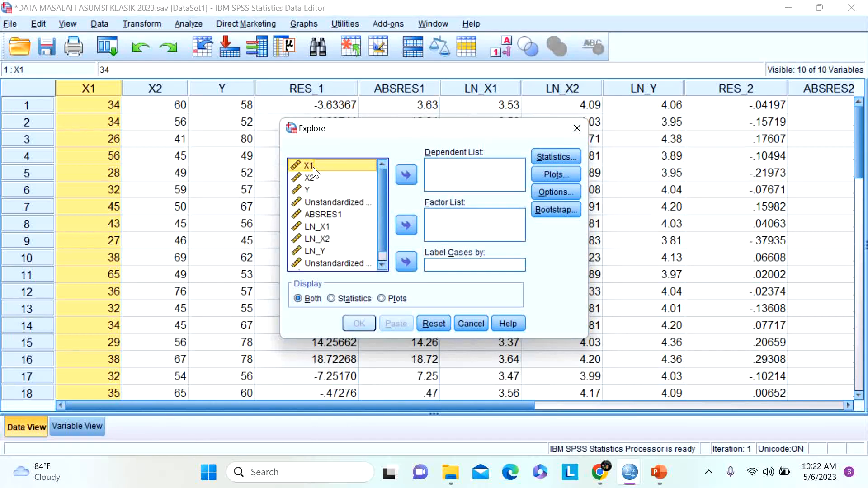
pyautogui.click(407, 176)
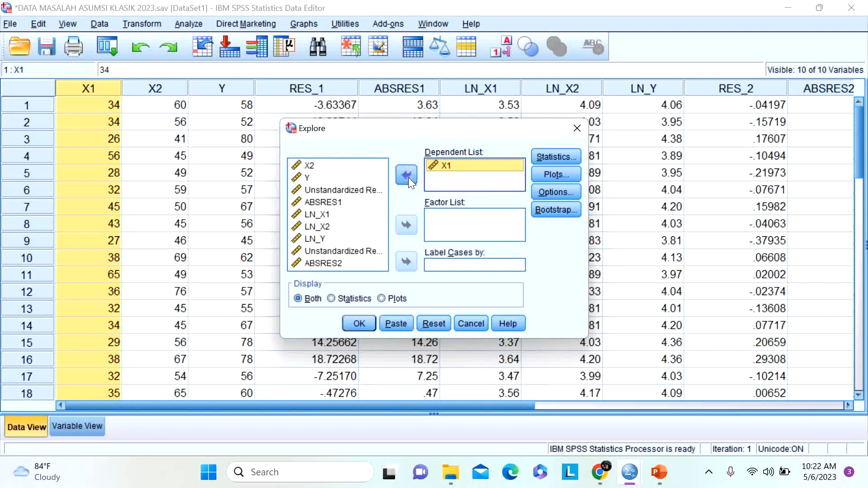
# Step: Add outliers to the Explore statistics and run the analysis
pyautogui.click(552, 156)
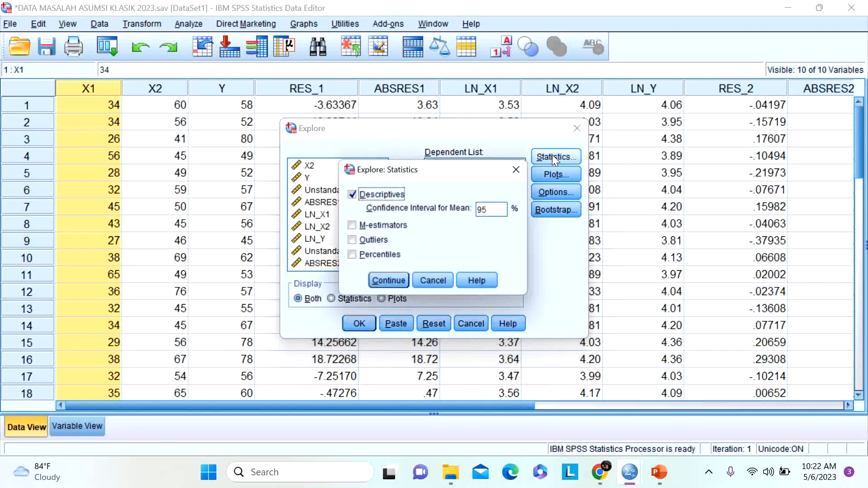
pyautogui.click(357, 247)
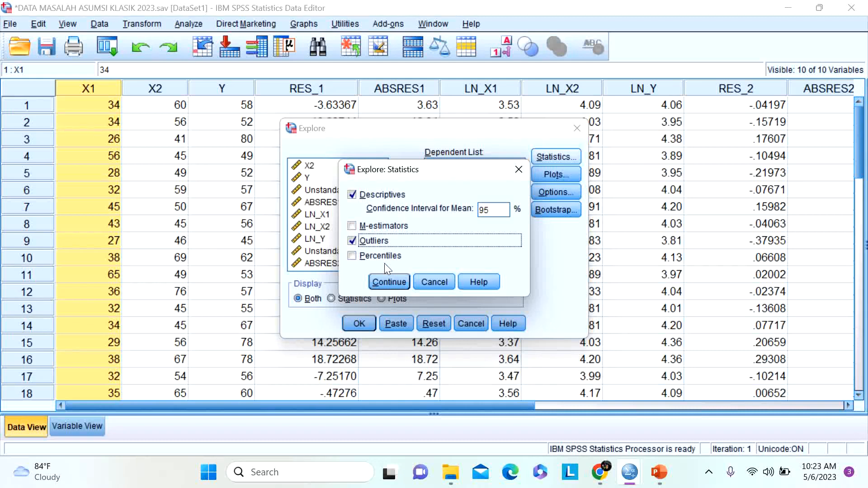
pyautogui.click(407, 282)
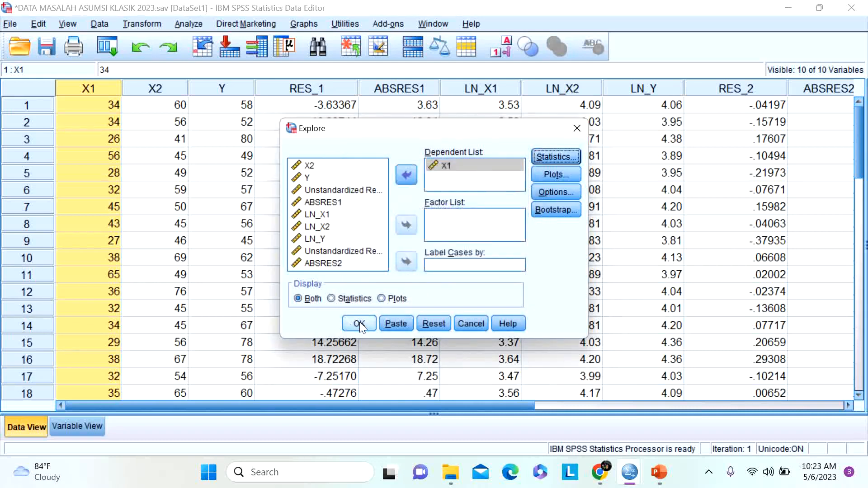
pyautogui.click(360, 323)
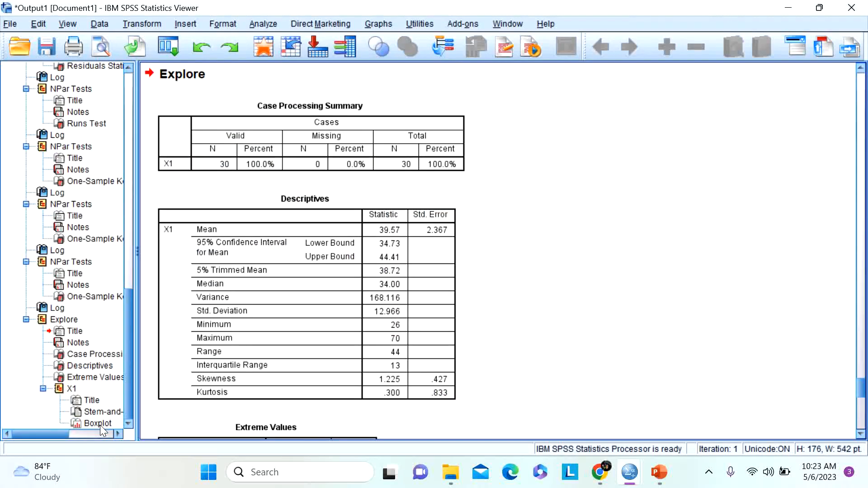
# Step: Go to the X1 boxplot in the output and examine which cases lie outside the whiskers
pyautogui.click(100, 424)
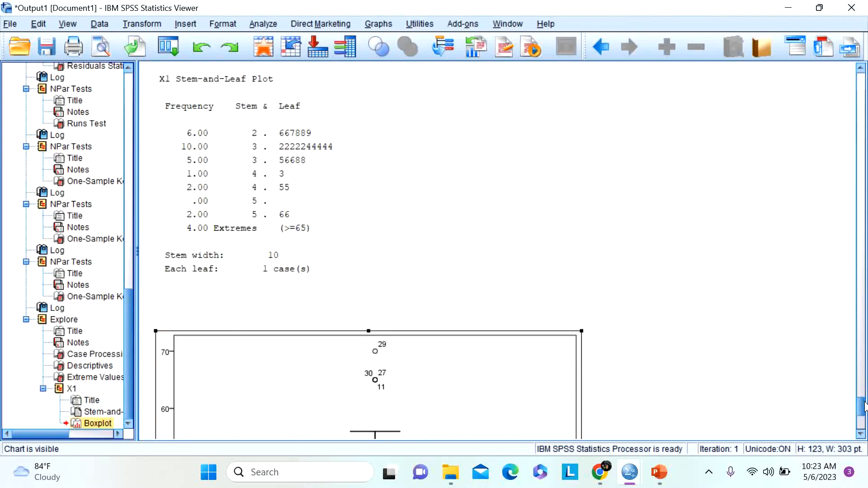
pyautogui.scroll(-1, 864, 407)
pyautogui.scroll(-10, 864, 407)
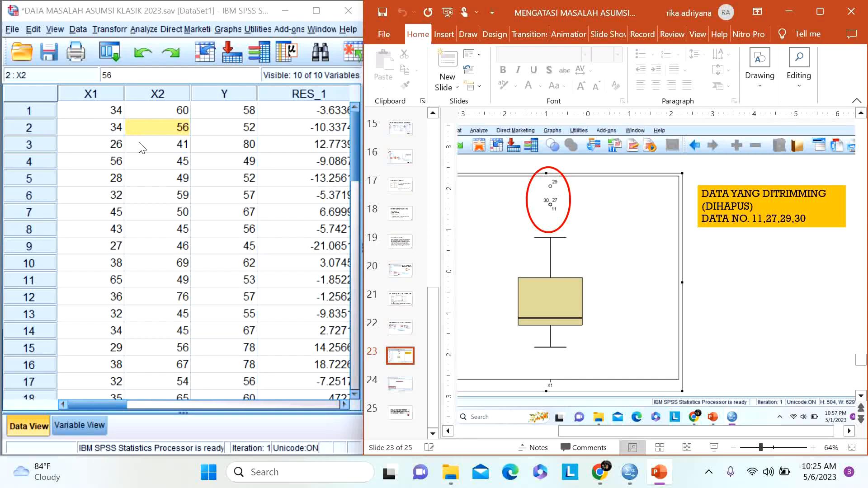
# Step: Select the entire row of case 1 in the SPSS data set
pyautogui.click(26, 109)
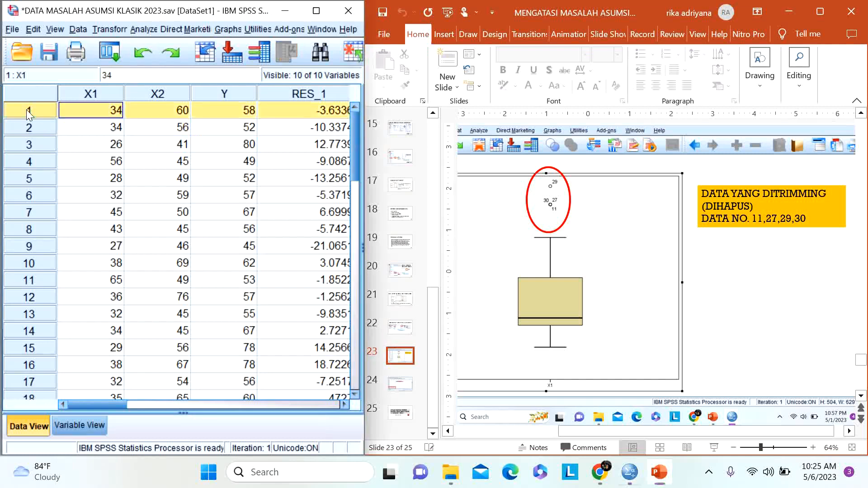